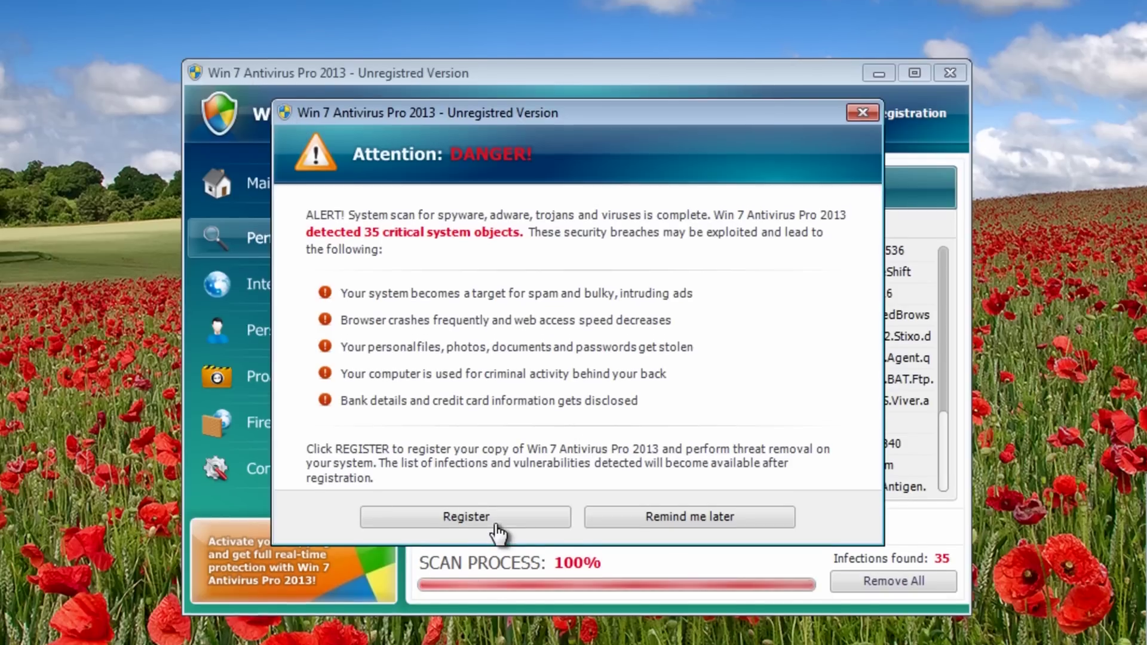
Open the Register purchase page, then return and scroll through the fake infection list
click(477, 509)
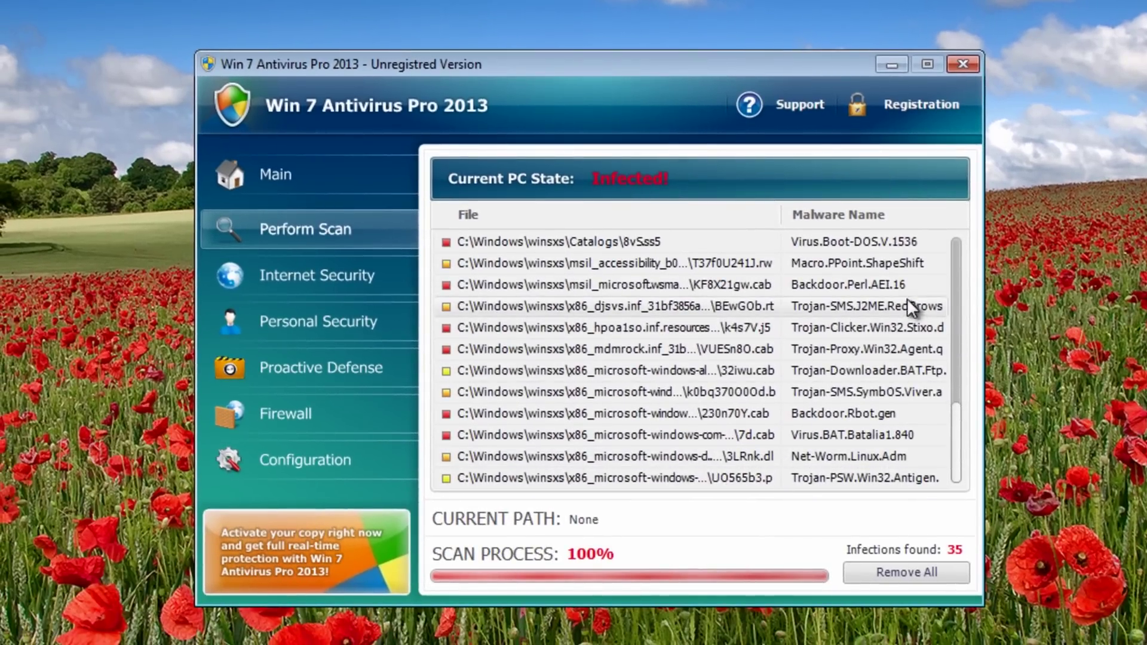
drag(955, 443, 958, 260)
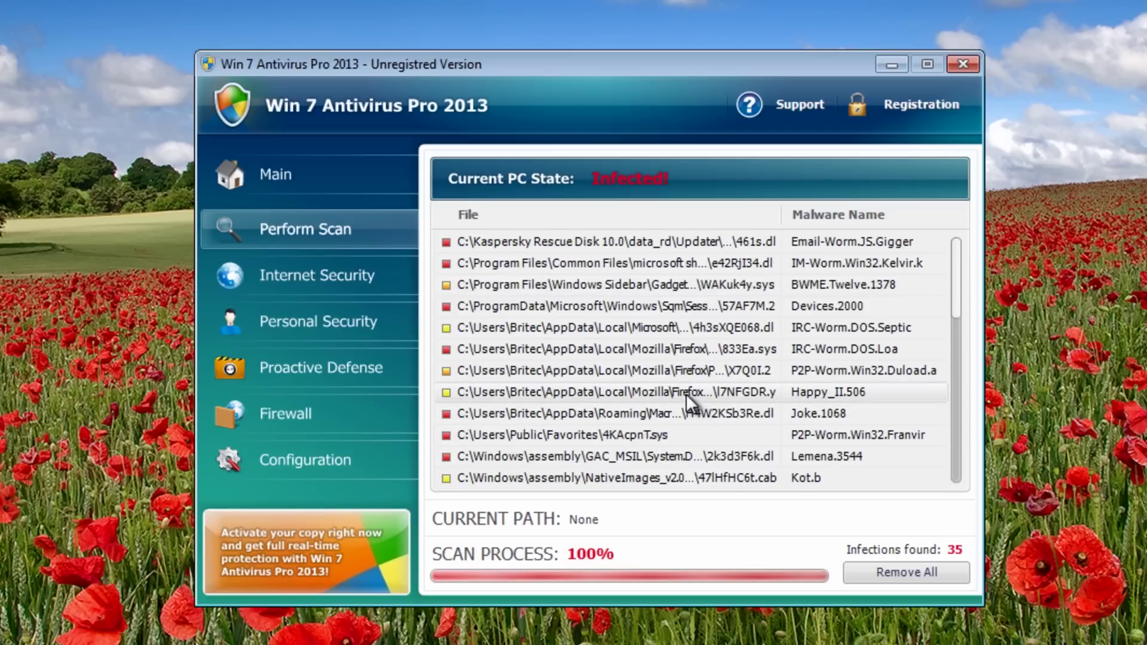
drag(958, 281, 778, 345)
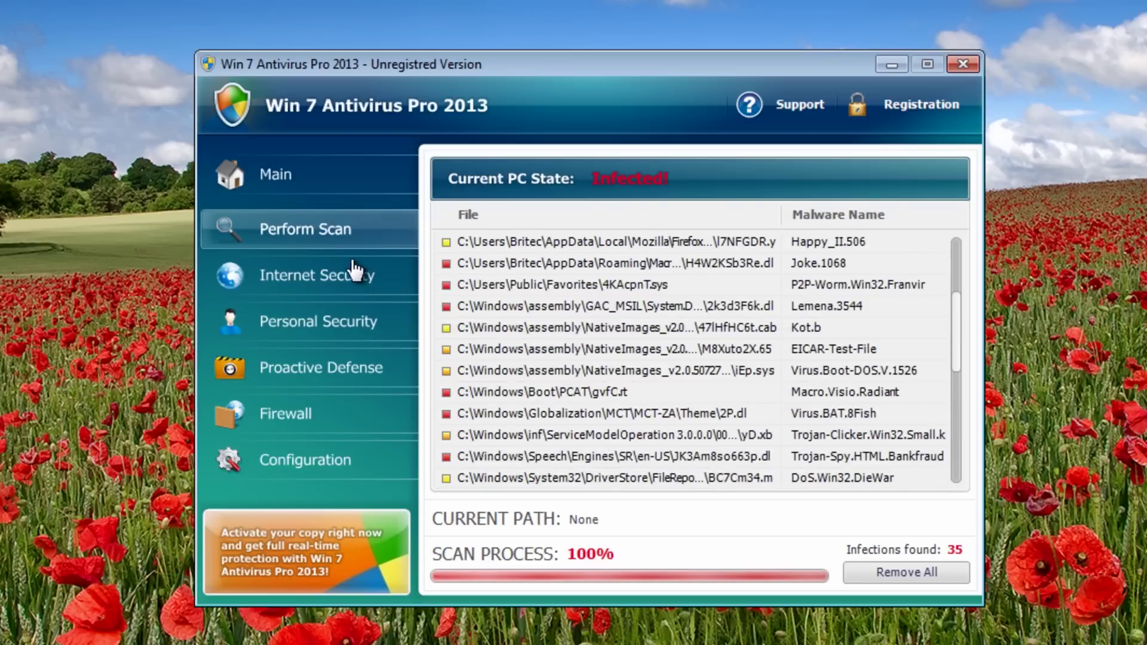
Browse the Internet Security, Personal Security, Proactive Defense, Firewall and Configuration pages, then go back to Main
click(335, 278)
click(320, 326)
click(299, 371)
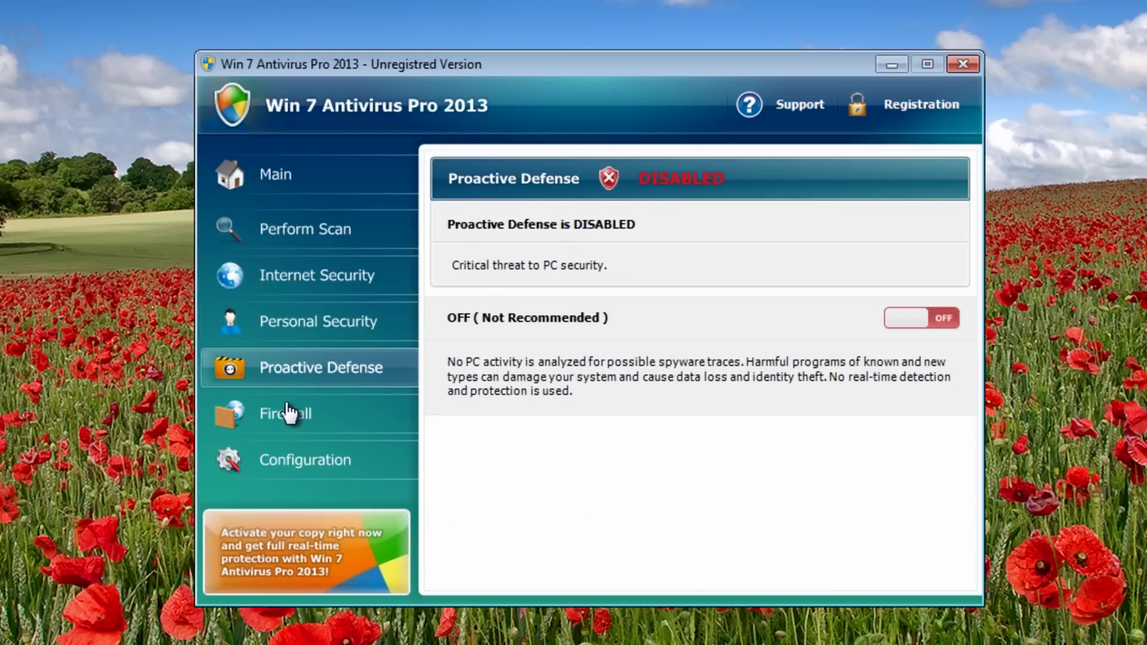
click(293, 412)
click(289, 462)
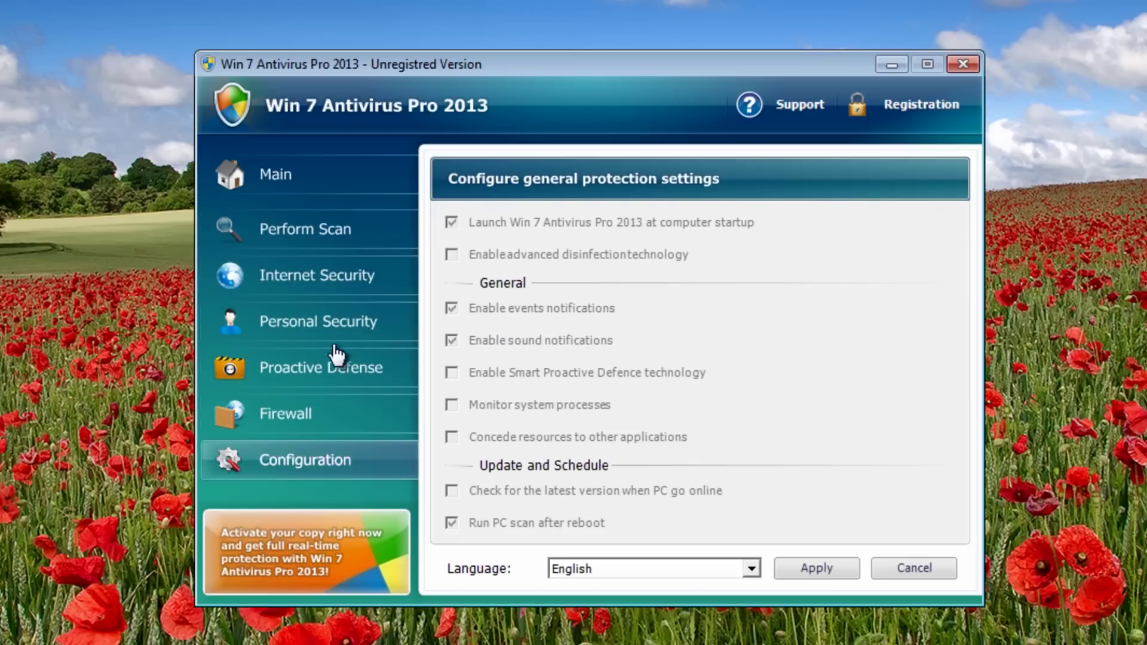
click(284, 183)
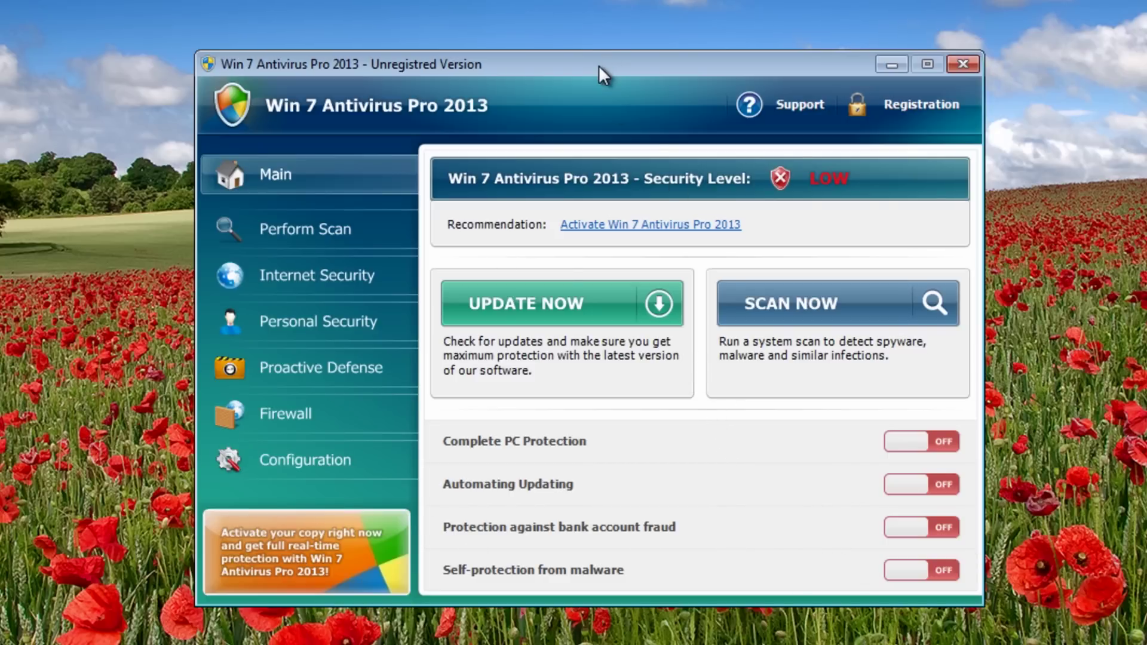
drag(599, 66, 593, 51)
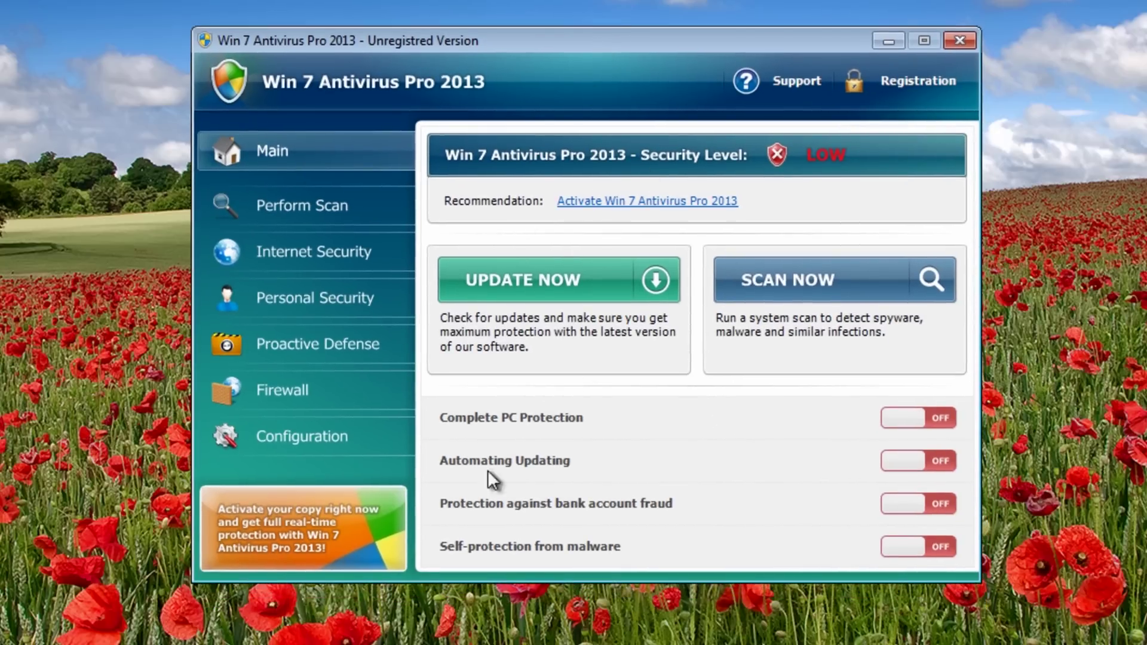
click(311, 539)
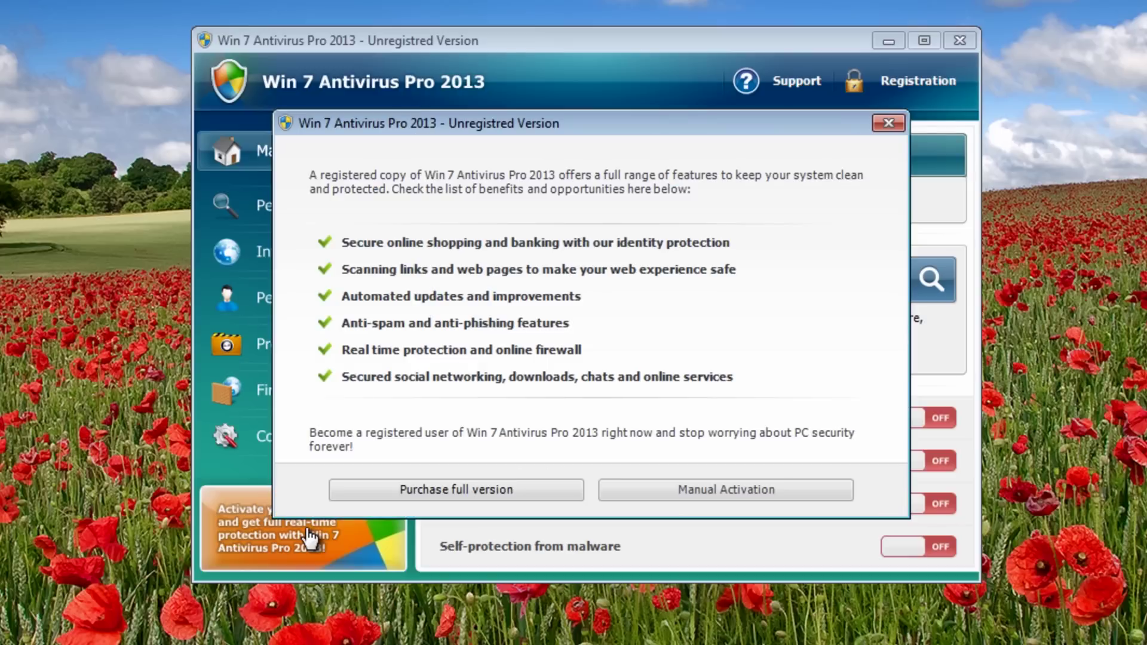
click(719, 493)
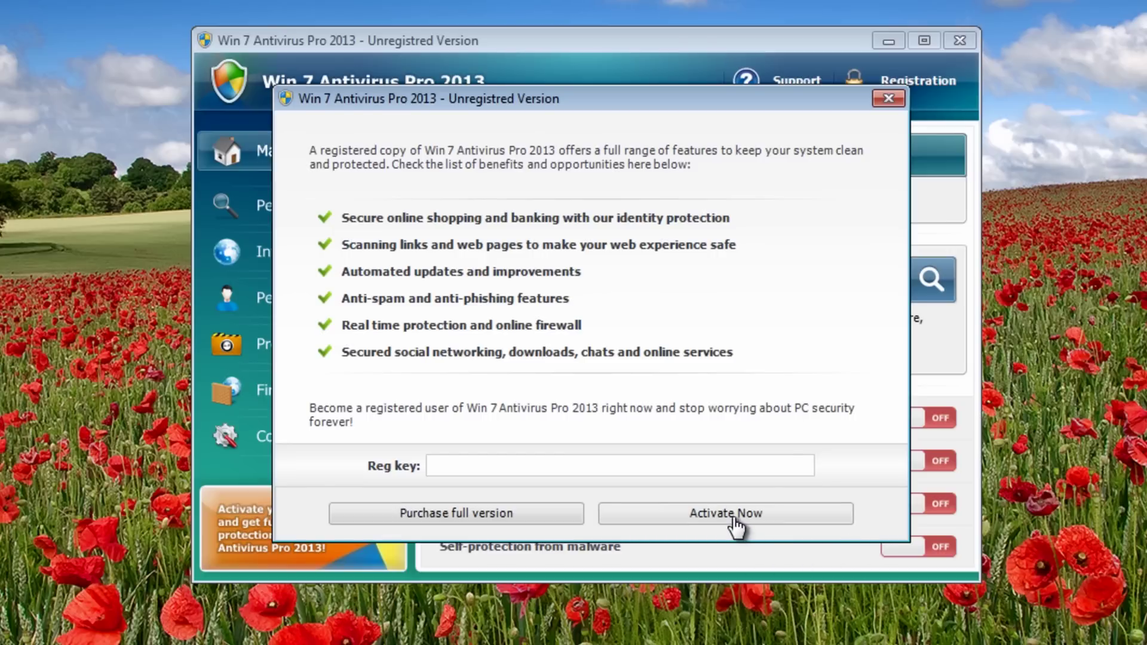
click(893, 99)
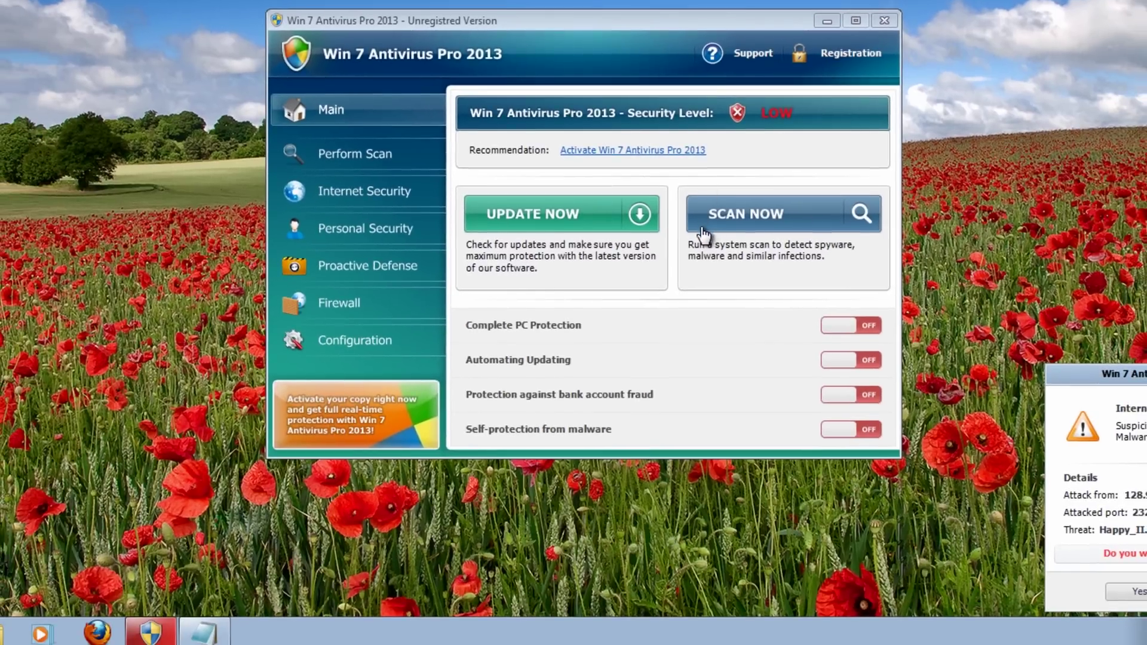
Try launching Task Manager from the taskbar, then dismiss the fake block alert
right_click(557, 633)
click(605, 574)
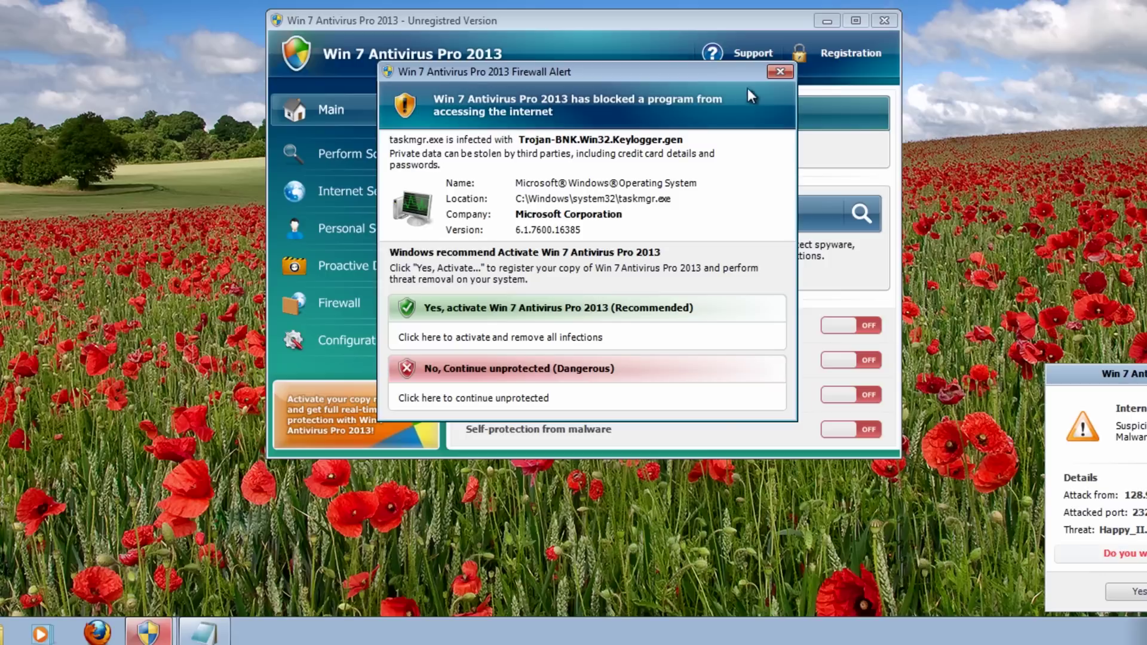
click(779, 71)
Search for and launch regedit from the Start menu, then dismiss the fake Keylogger alert
click(0, 627)
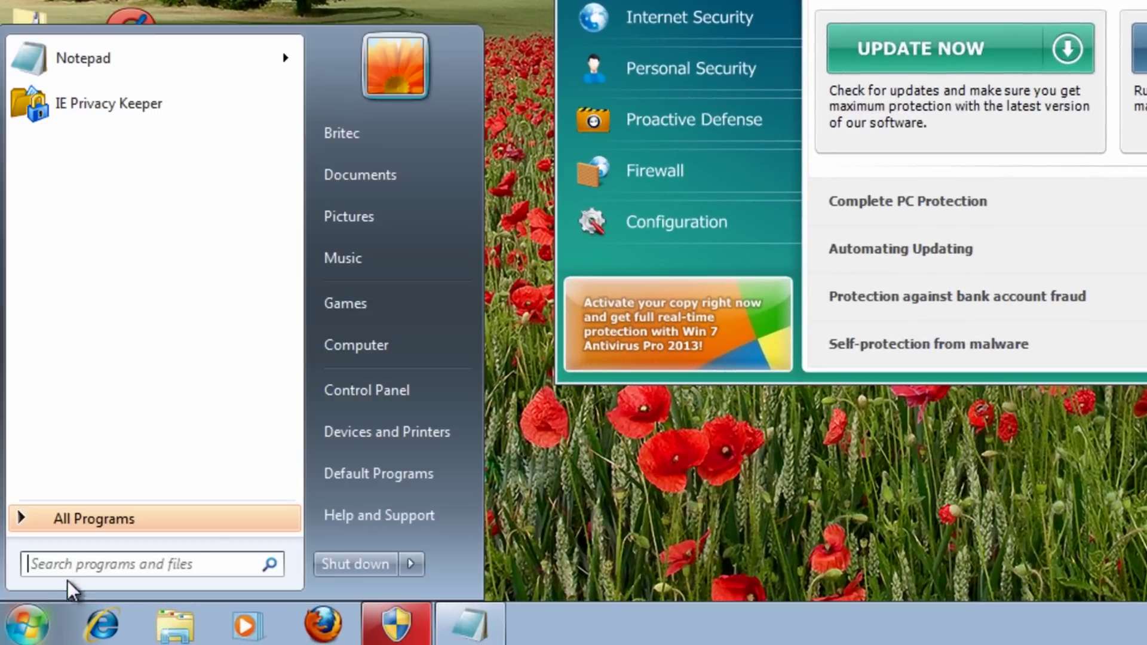
text(re)
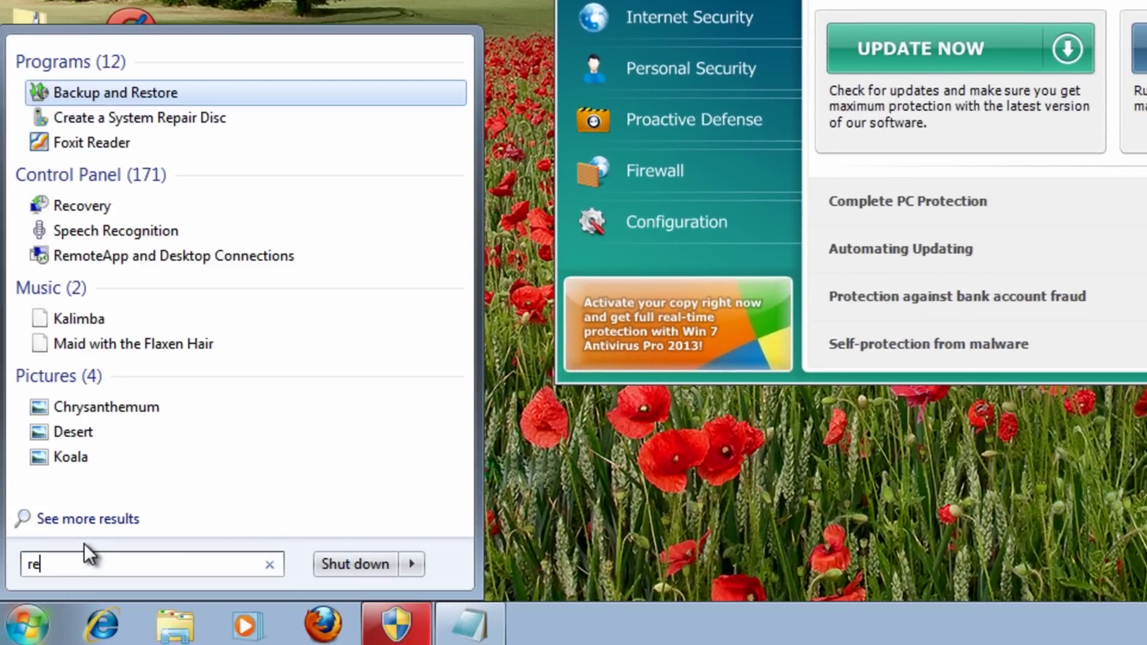
text(gedit)
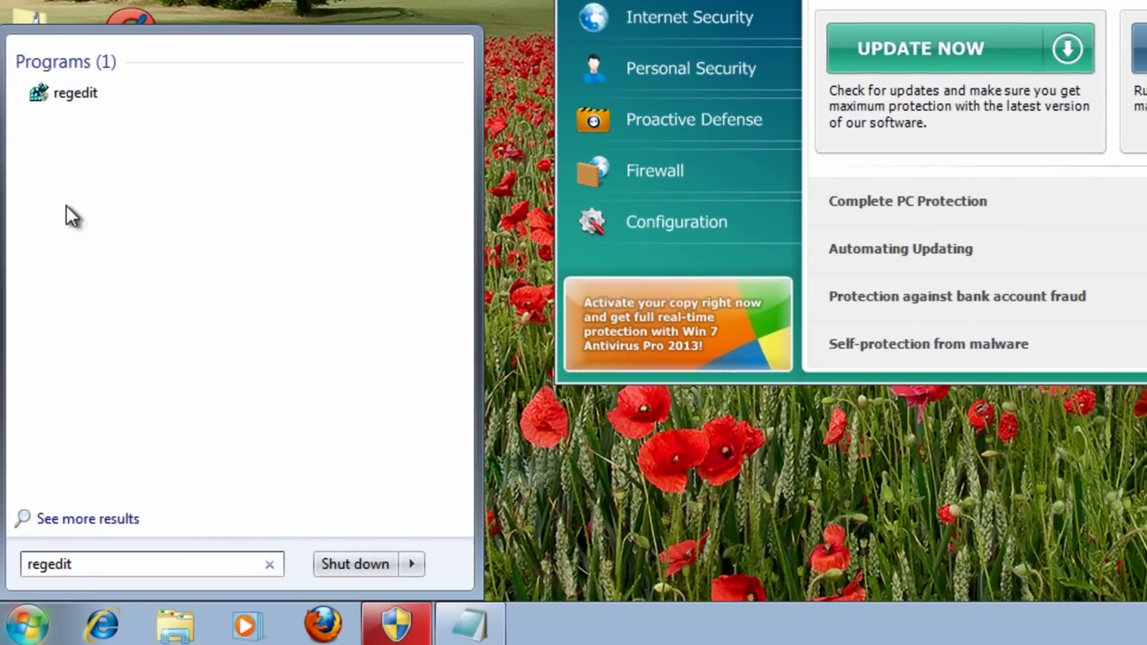
click(85, 98)
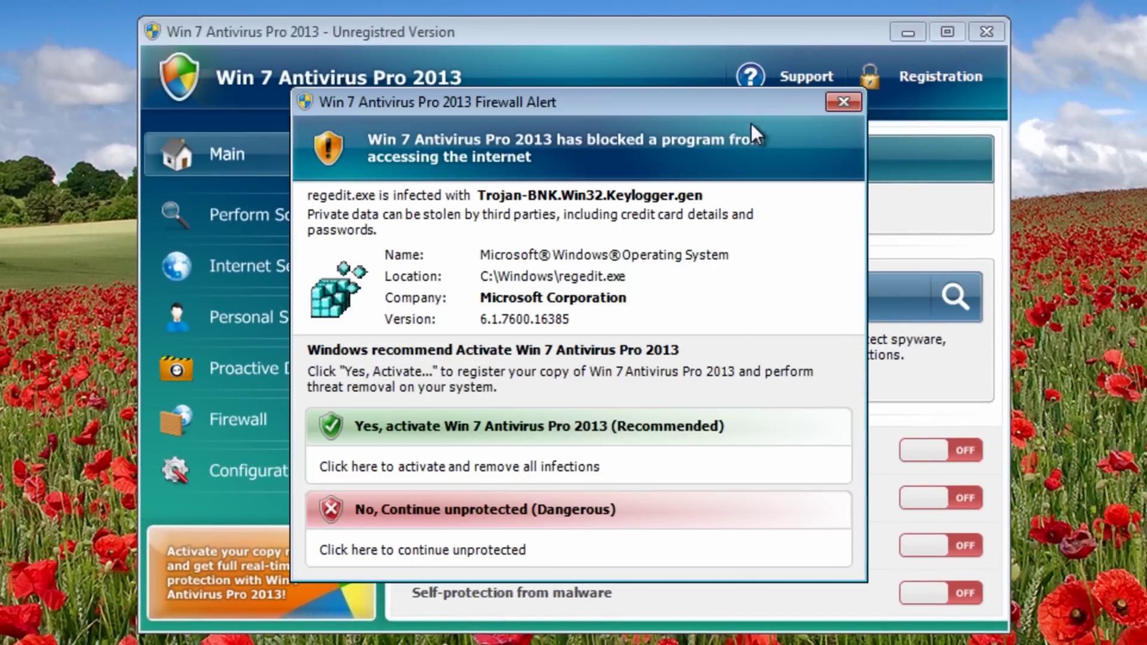
click(843, 102)
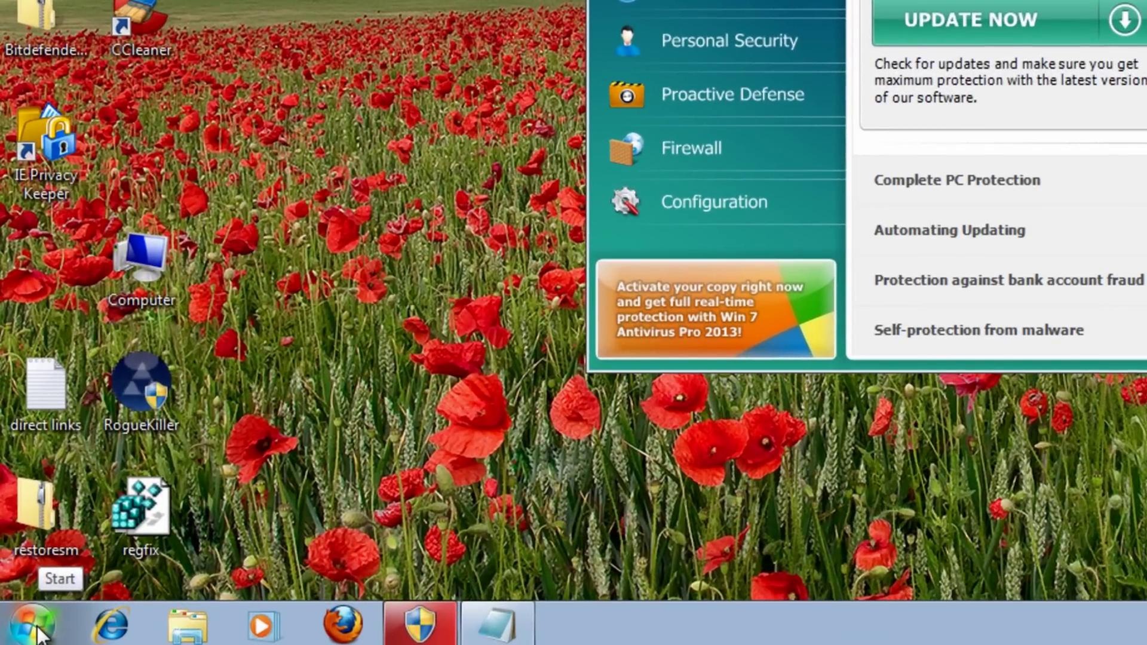
Paste the RKill download link into the Computer window's address bar and go to it
click(37, 631)
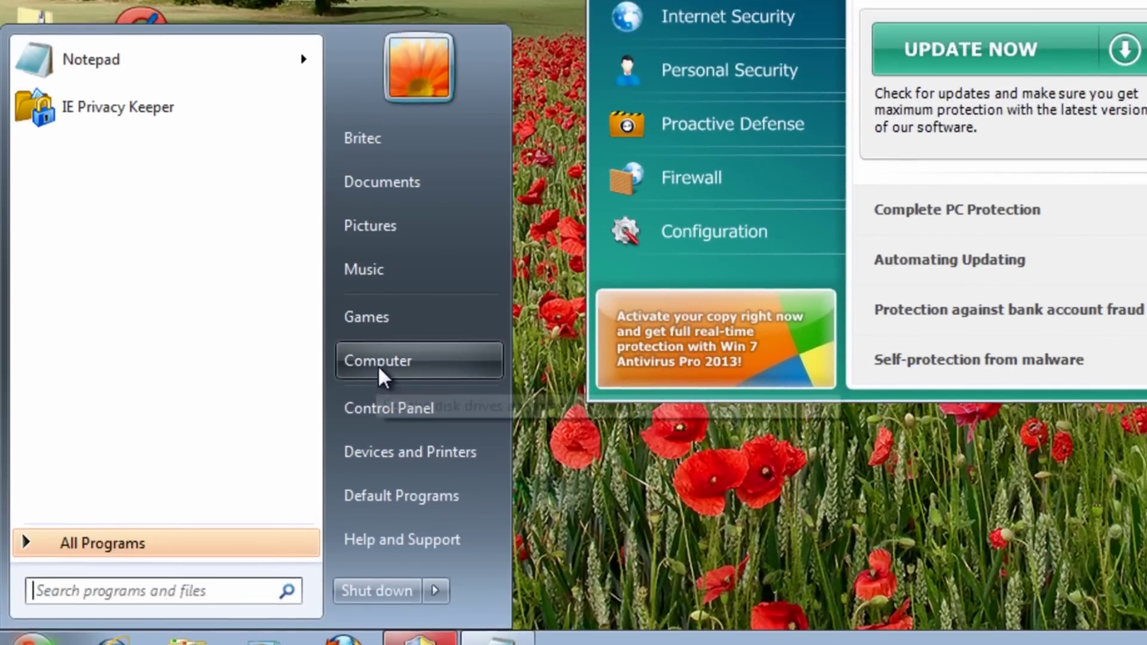
click(378, 333)
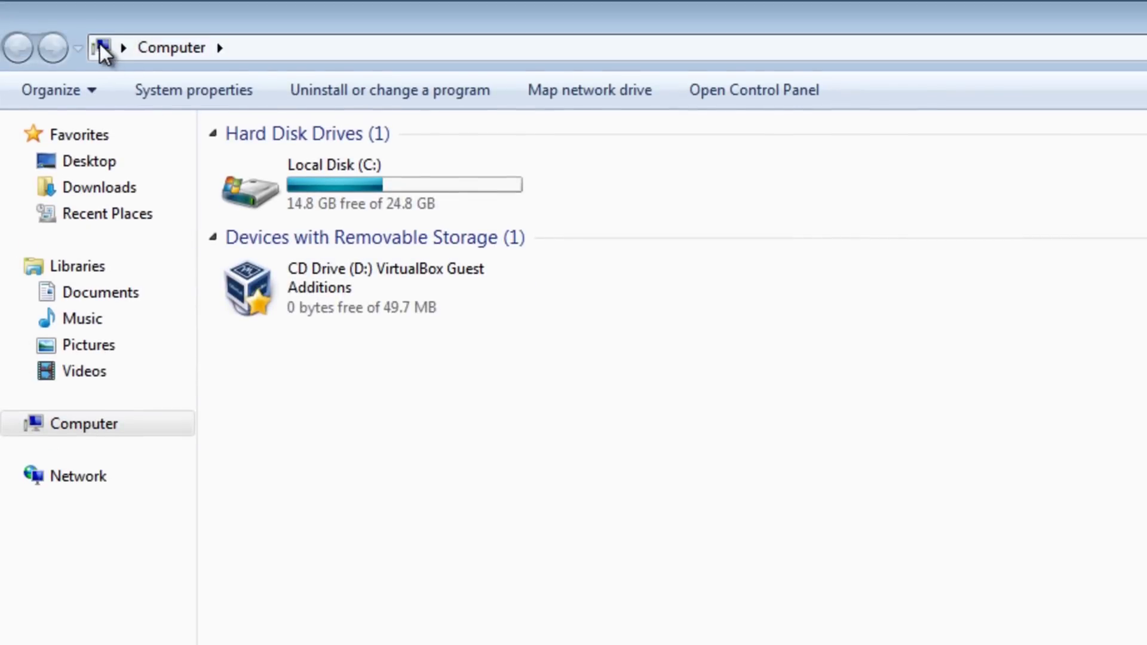
click(101, 44)
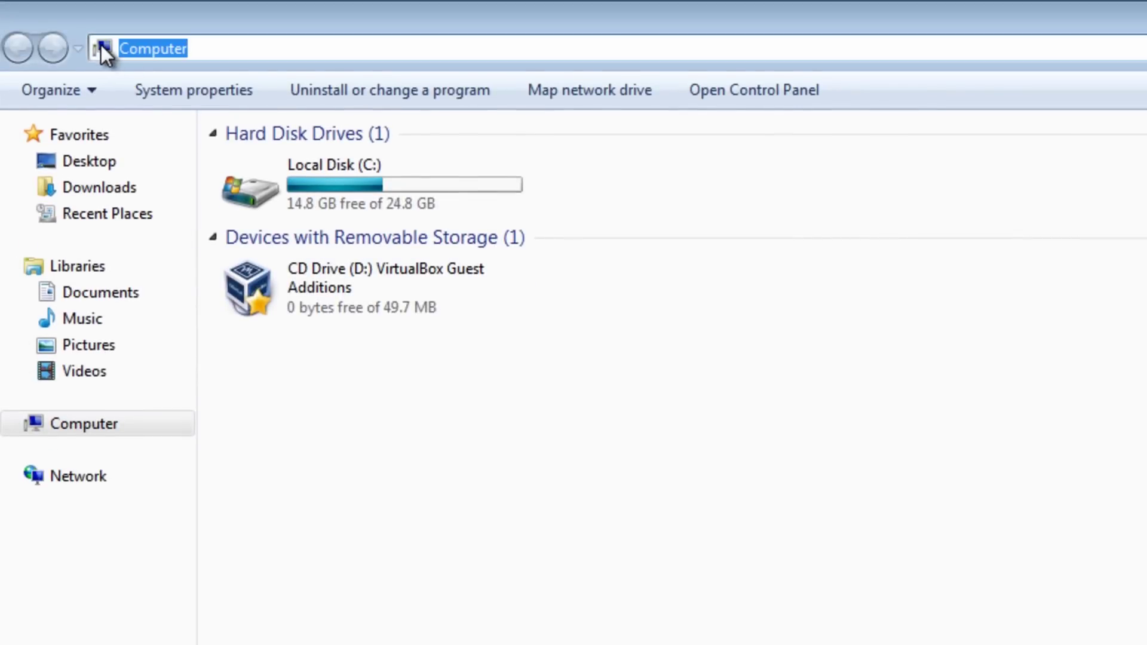
key(BackSpace)
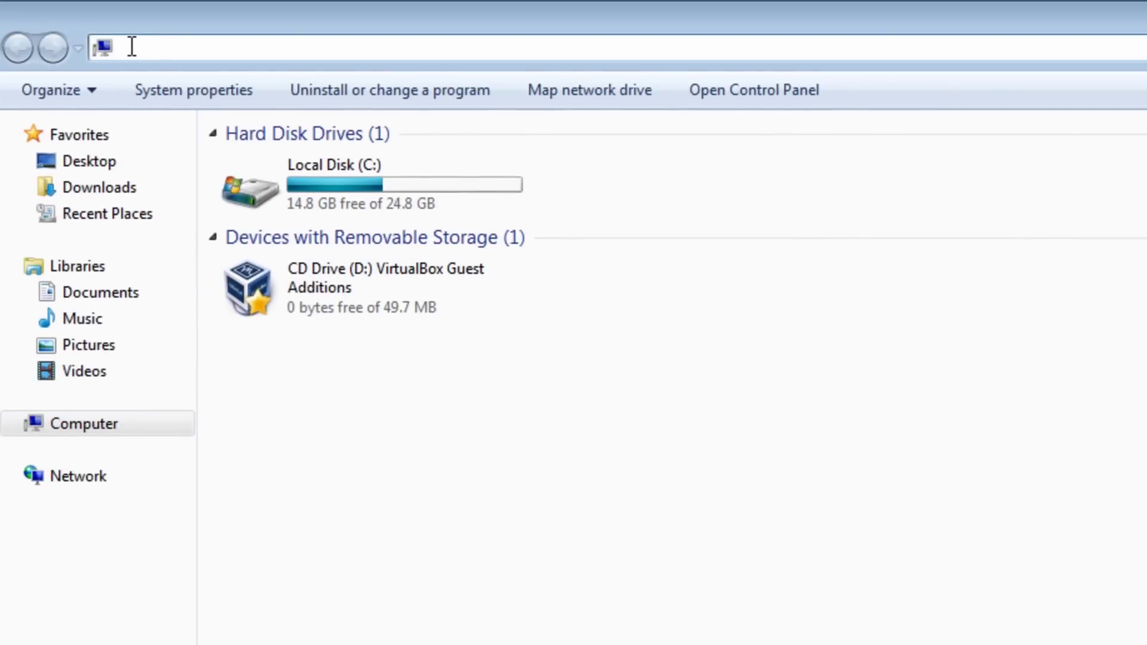
right_click(130, 46)
click(184, 153)
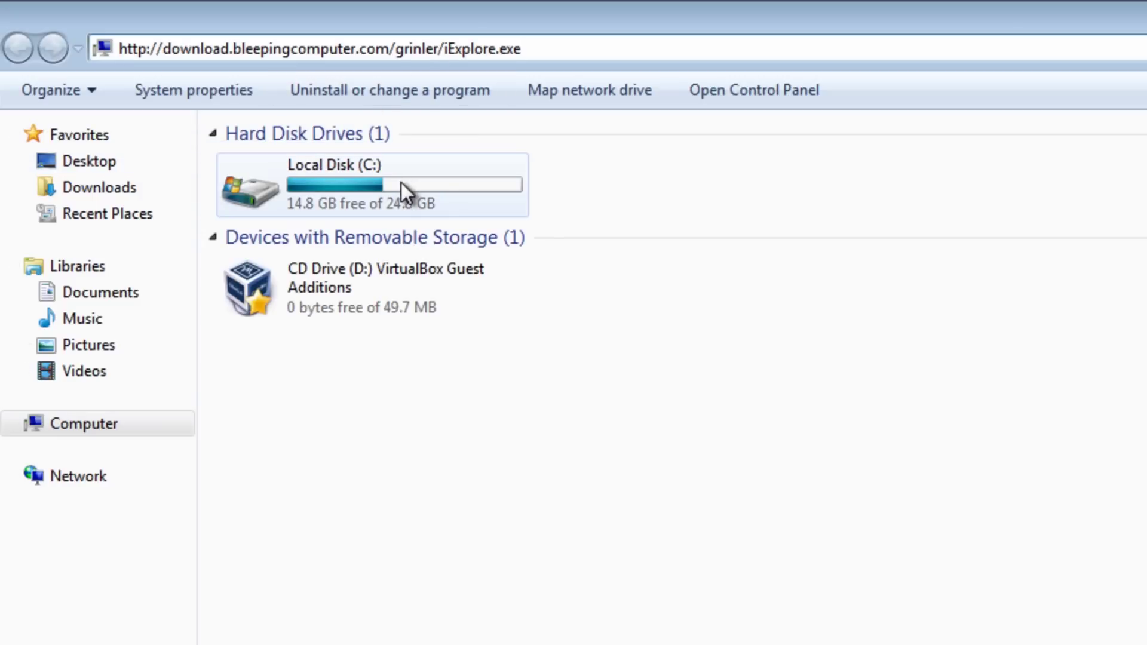
key(Return)
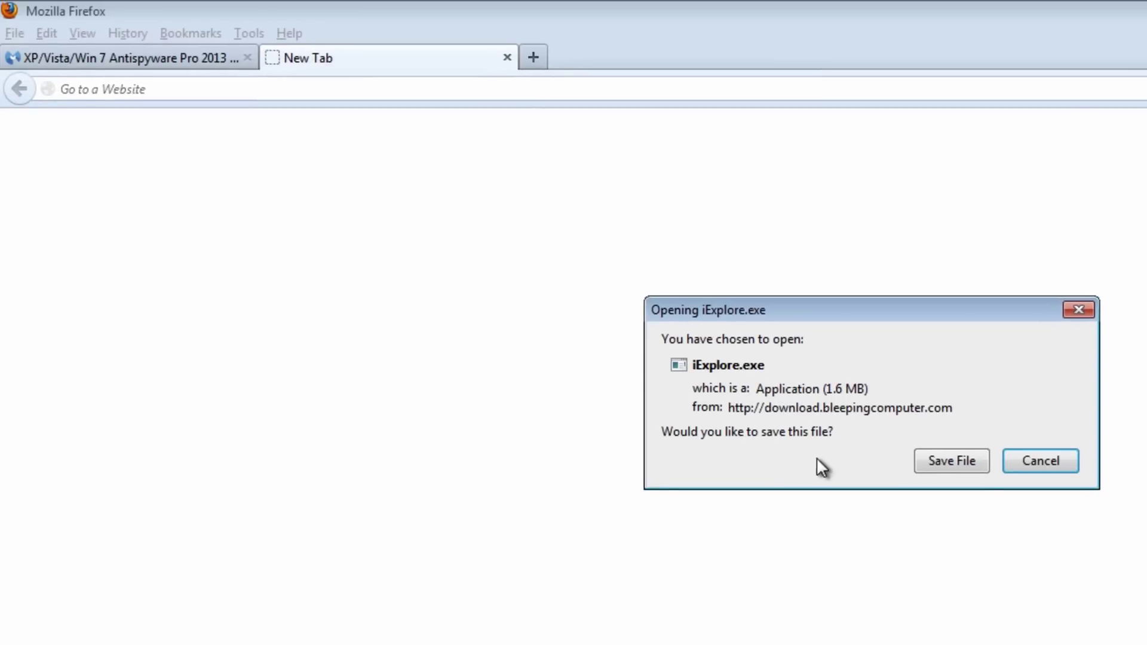
Save iExplore.exe (1.6 MB) to the desktop
click(956, 460)
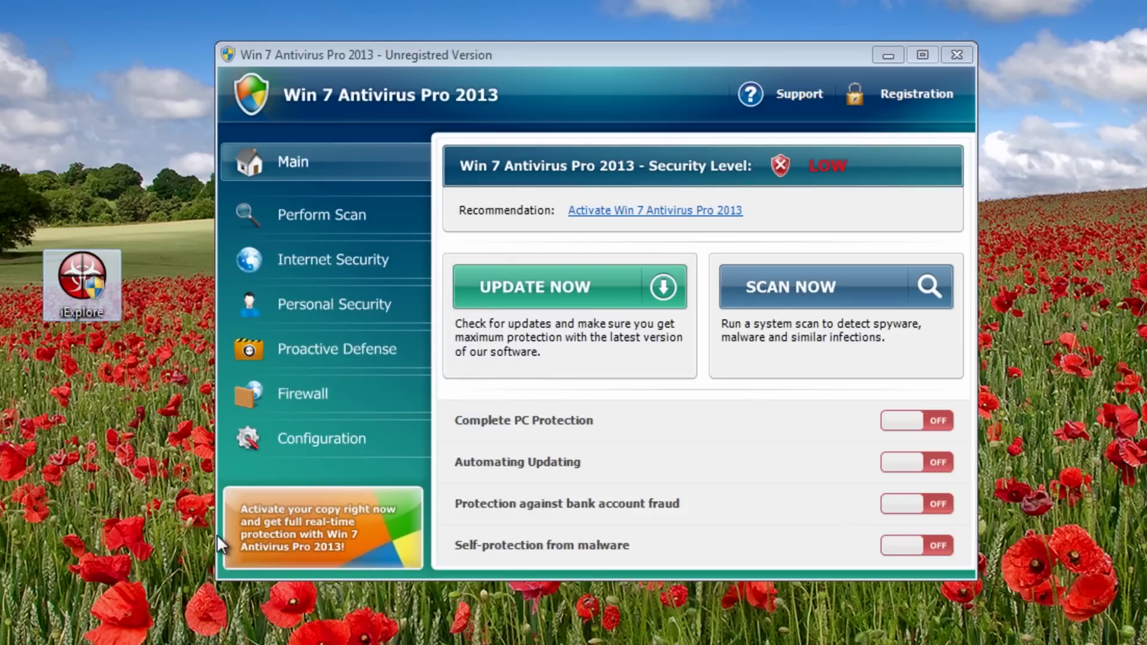
Run iExplore.exe (RKill) as administrator and acknowledge its completion message to open Rkill.txt
mouse_move(74, 269)
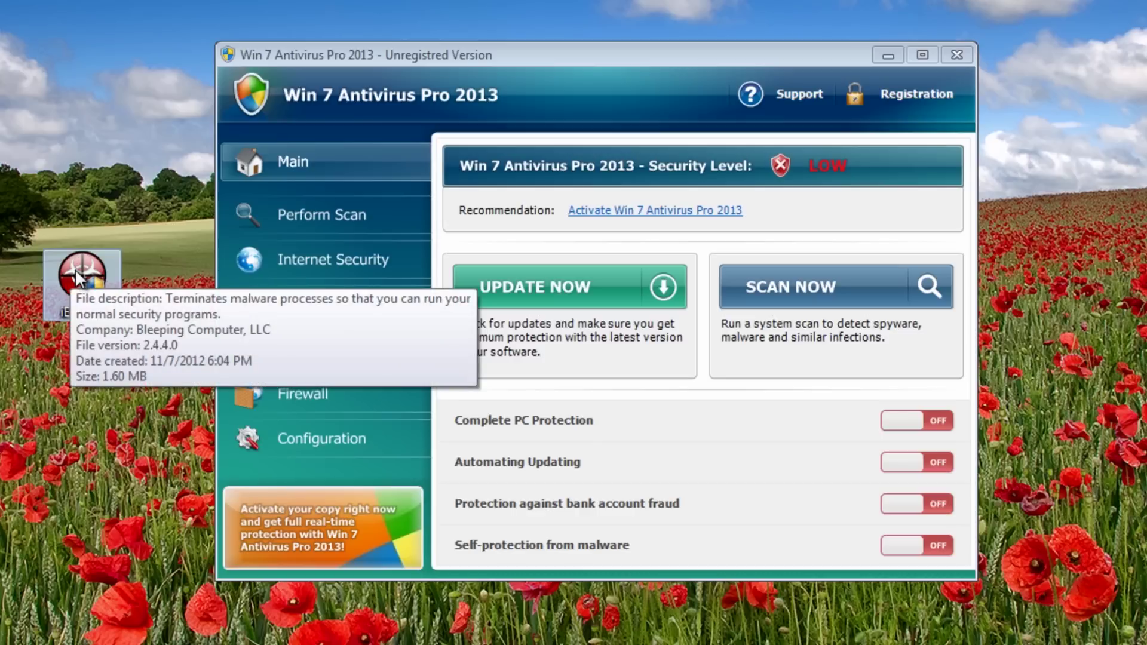
right_click(74, 268)
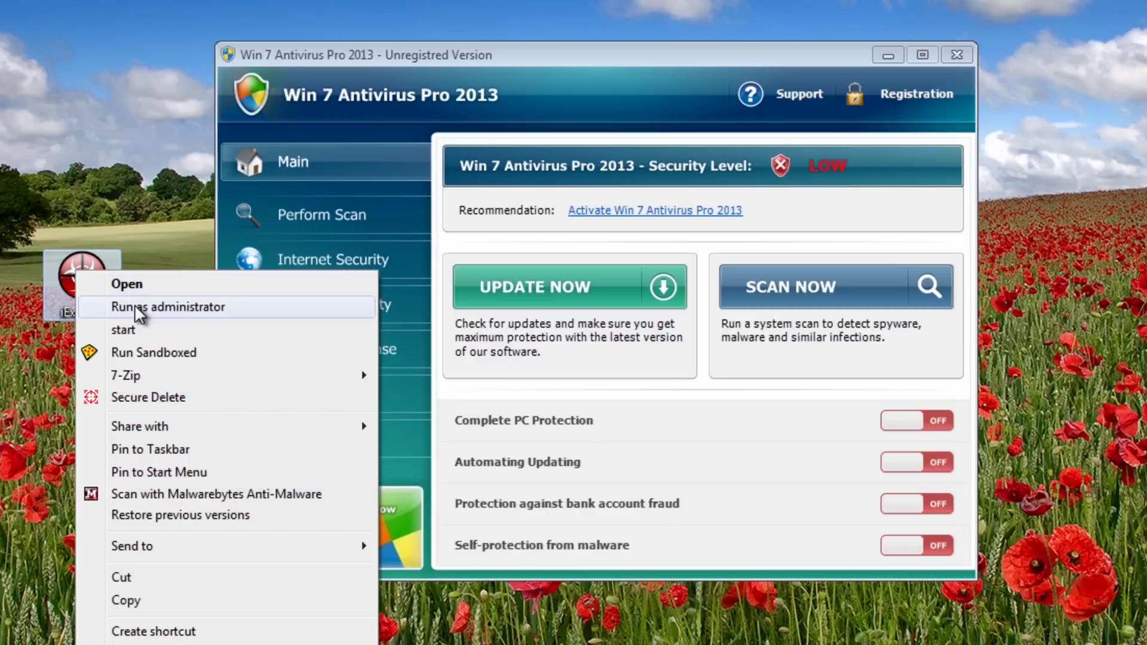
click(134, 307)
click(691, 357)
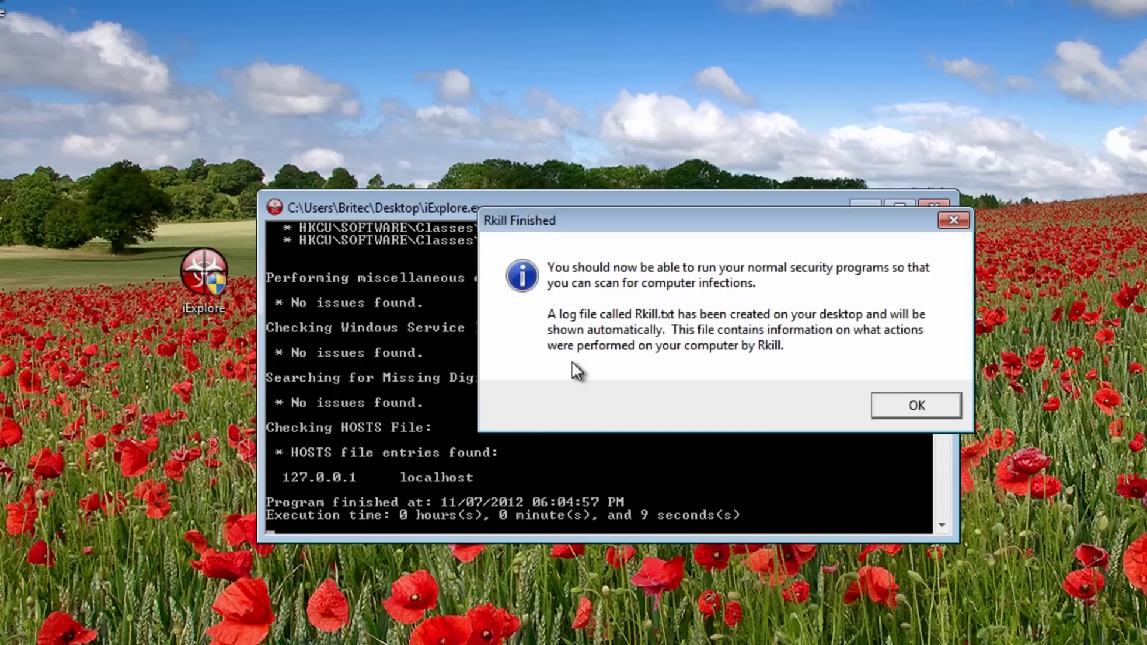
drag(686, 224, 590, 313)
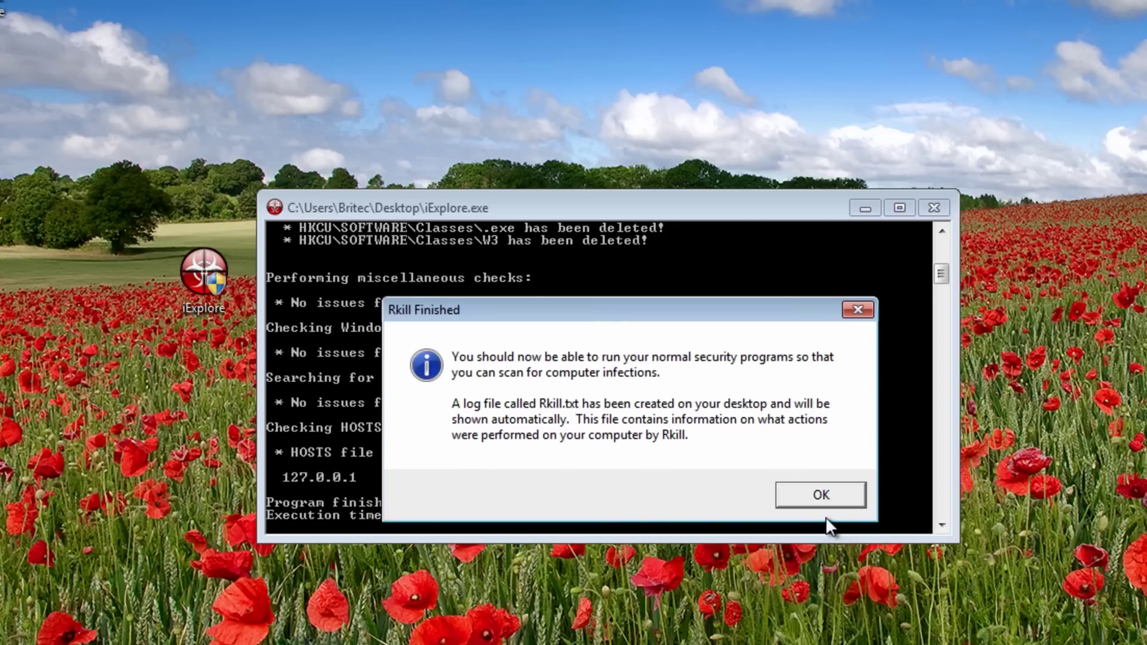
click(826, 496)
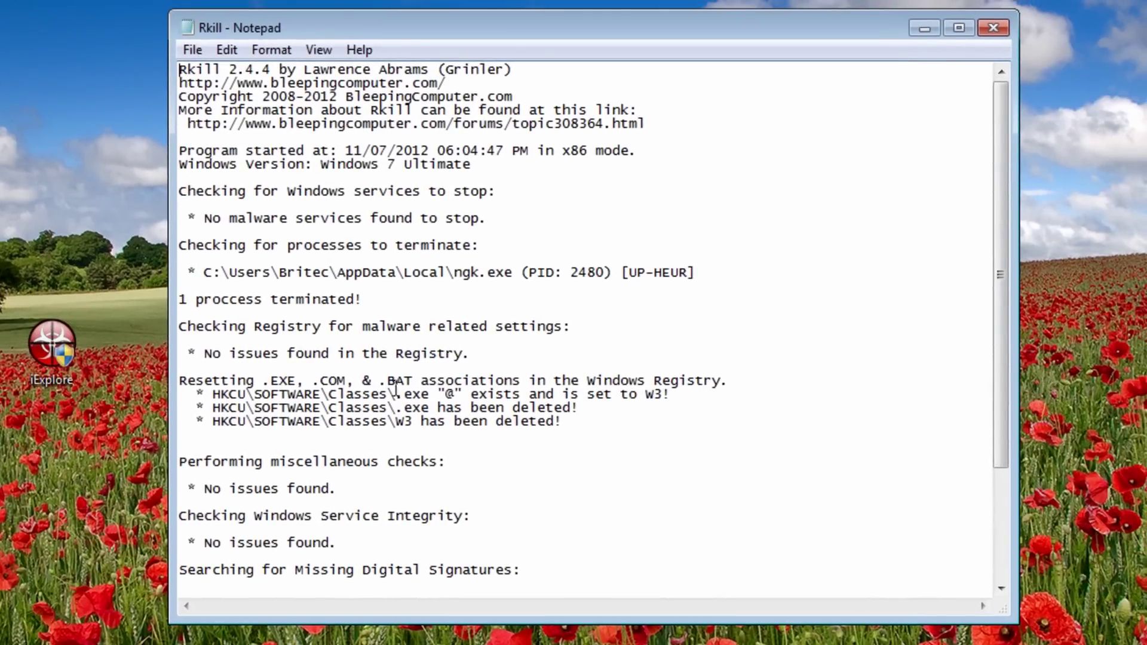
Scroll through the Rkill.txt log showing ngk.exe terminated and .EXE associations reset
drag(1006, 195, 1013, 127)
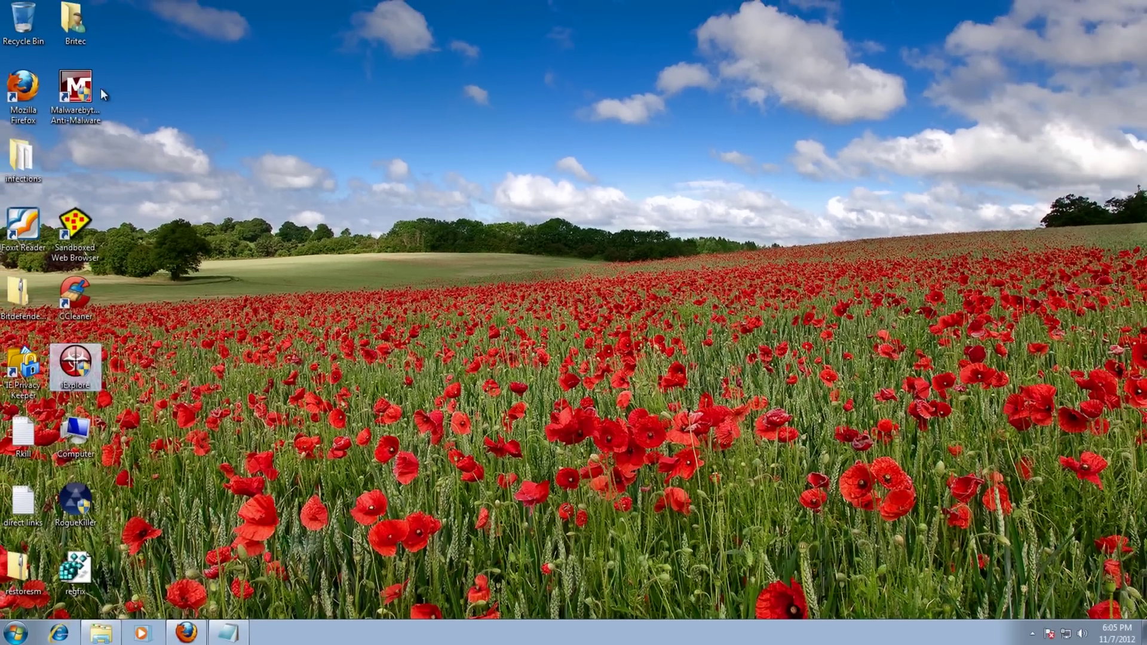
Launch Malwarebytes Anti-Malware from the desktop and approve its administrator prompt
double_click(80, 88)
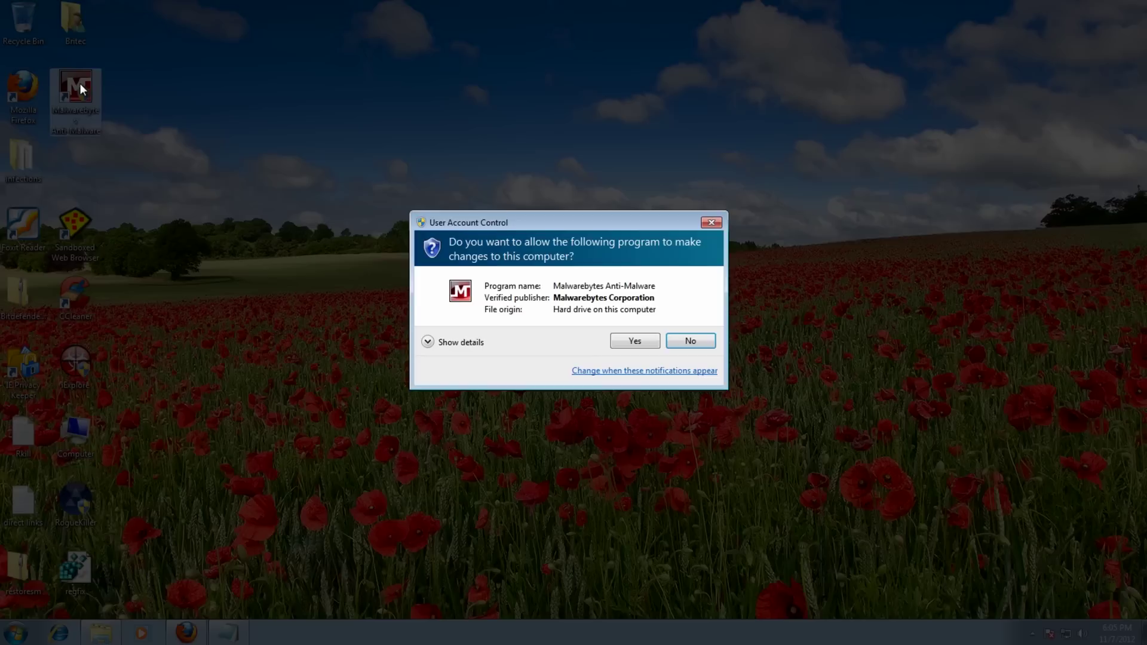
click(635, 341)
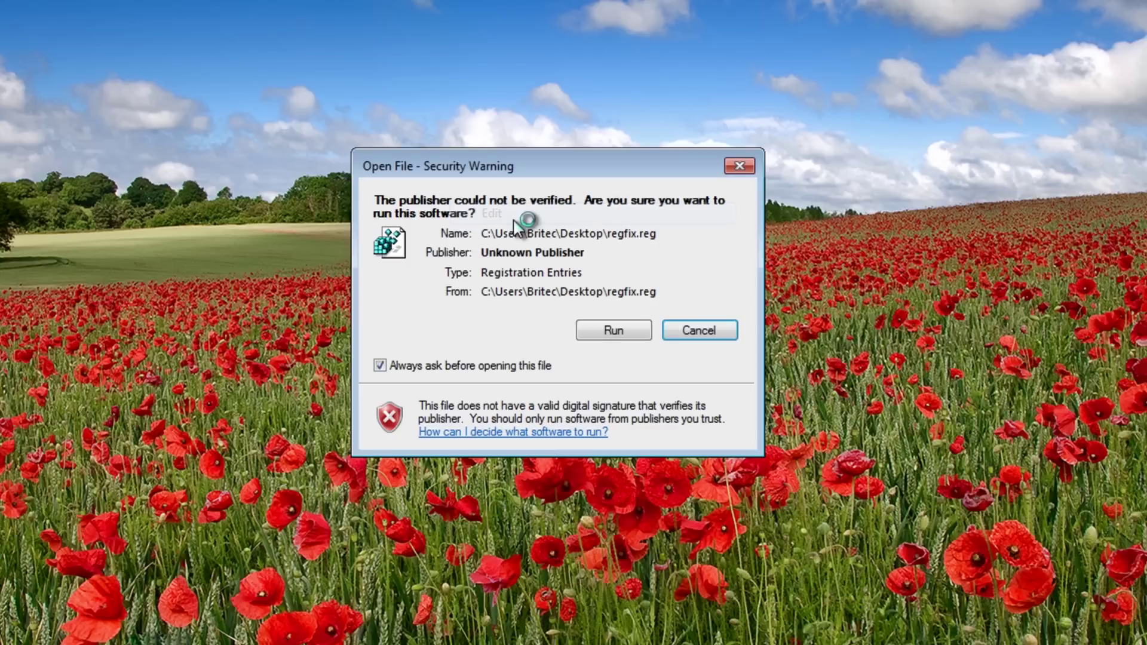
Run regfix.reg despite the security warning and read through its registry entries
click(609, 330)
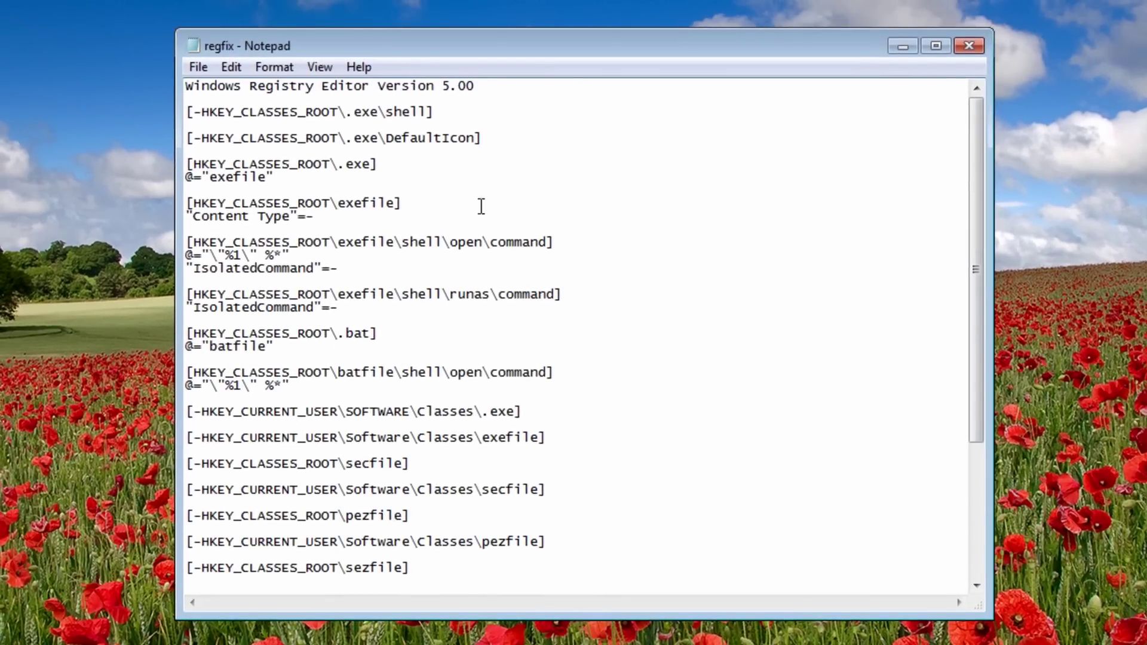
scroll(965, 469, down, 1)
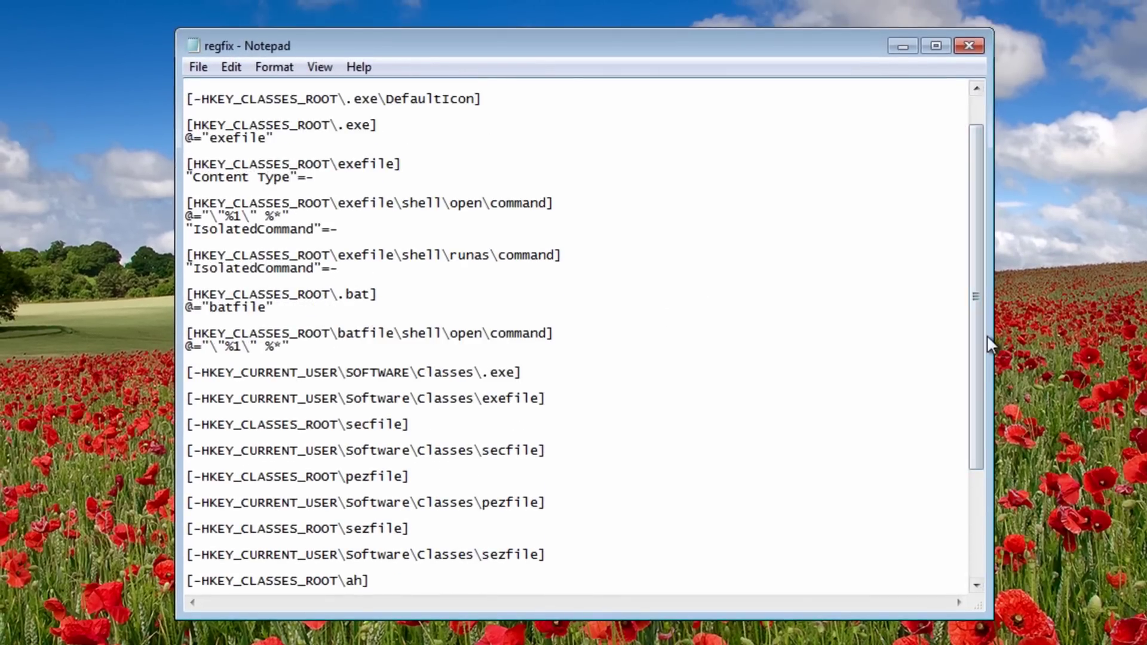
drag(980, 320, 962, 215)
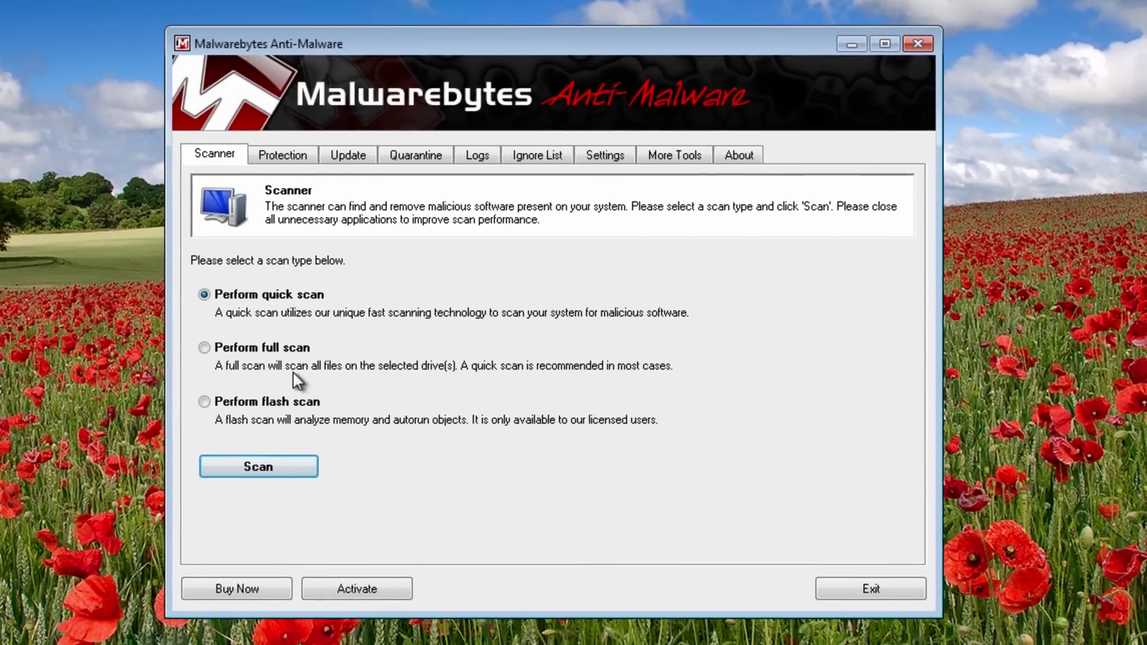
Update the Malwarebytes database to v2012.11.07.04, then start a quick scan
click(349, 157)
click(267, 356)
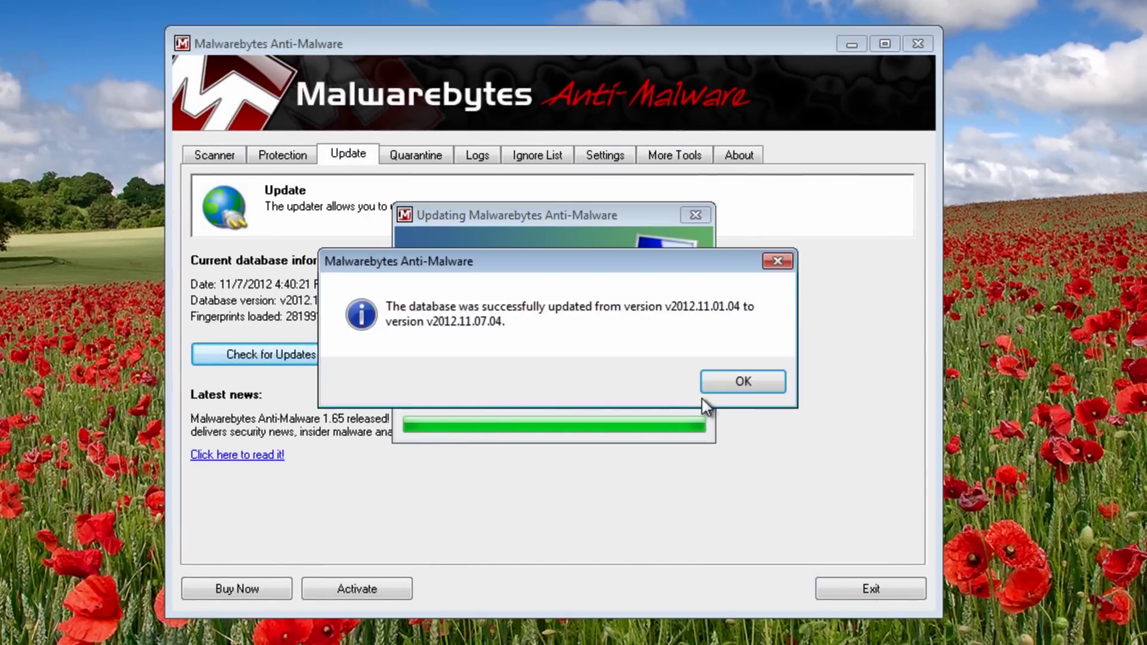
click(738, 382)
click(227, 158)
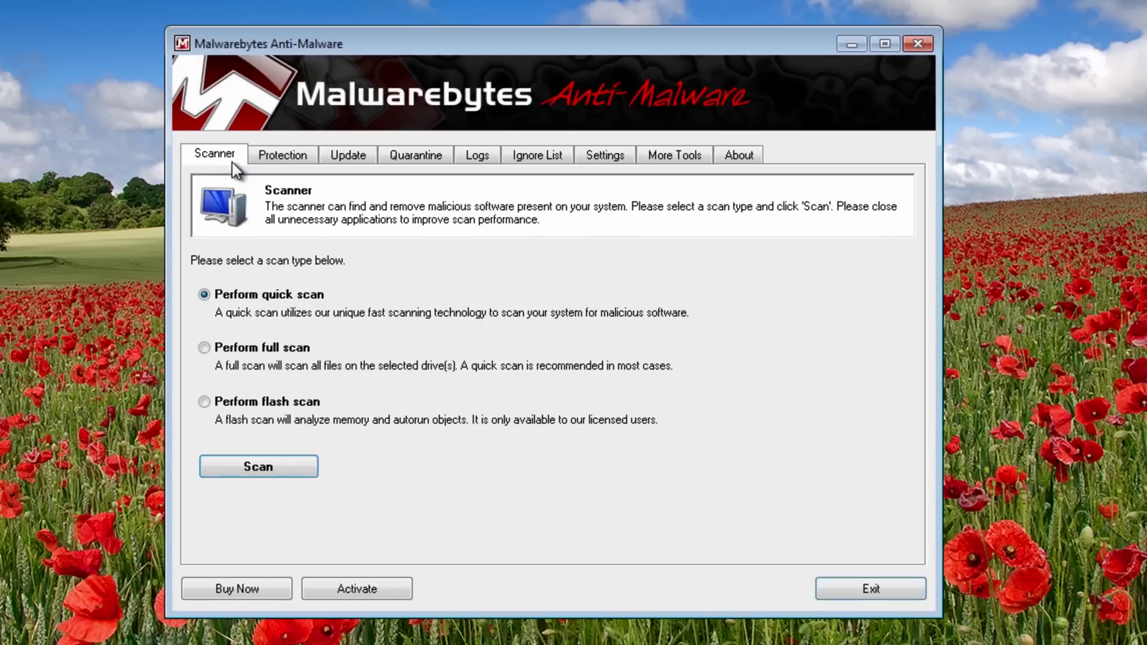
click(245, 471)
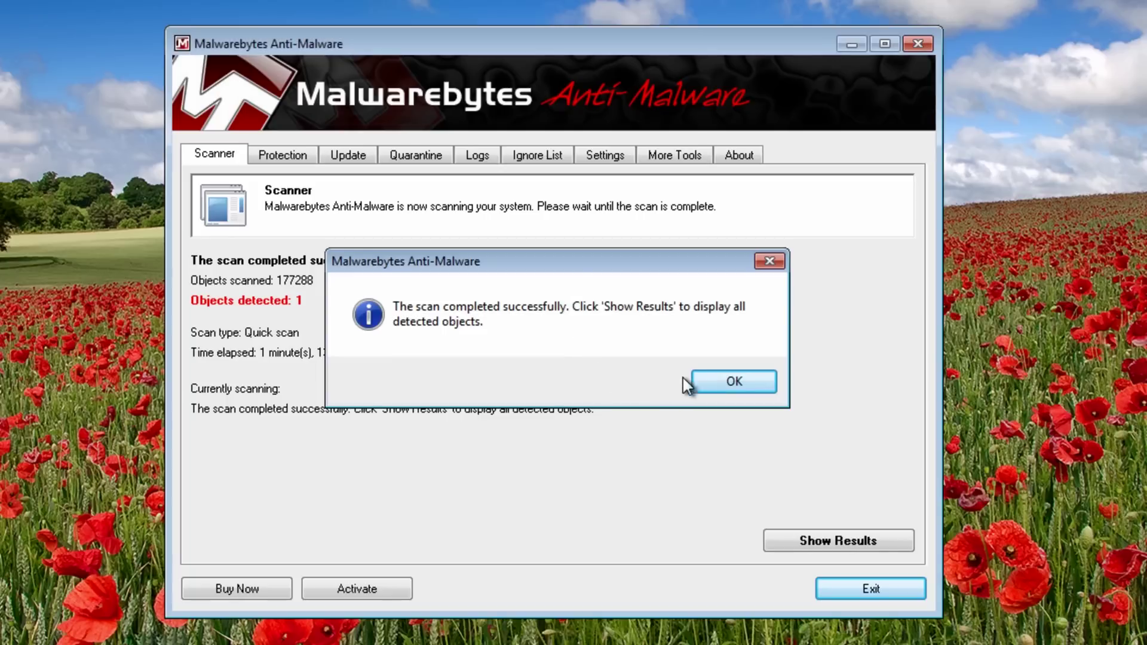
Remove the detected Spyware.Zbot (ngk.exe) from the scan results and close the removal log
click(724, 382)
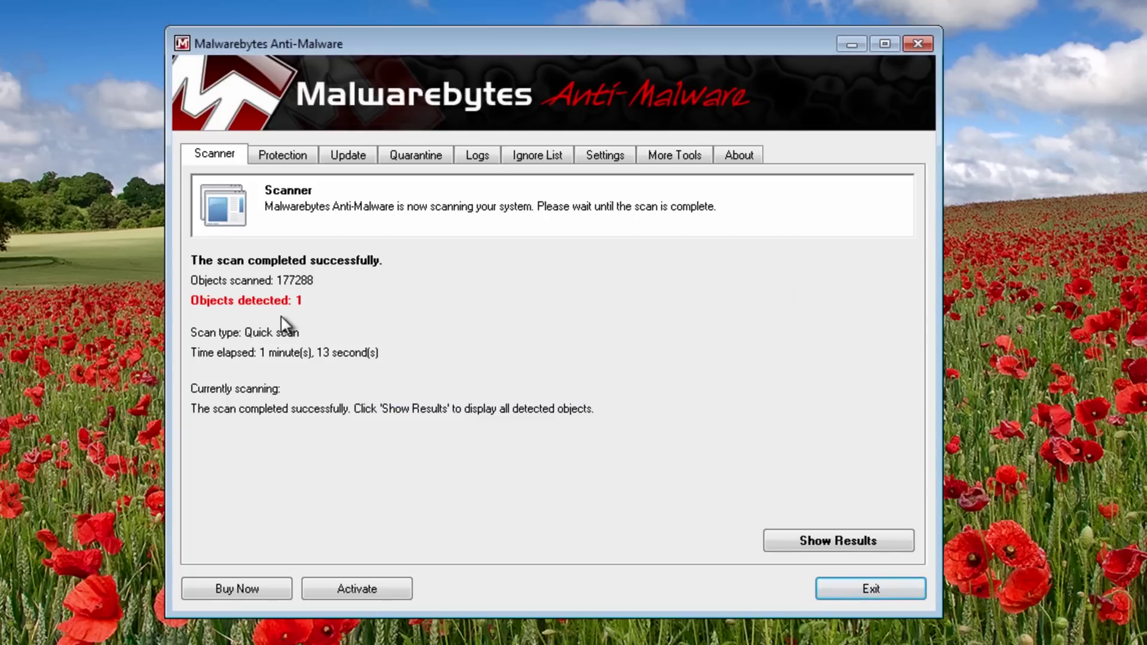
click(884, 543)
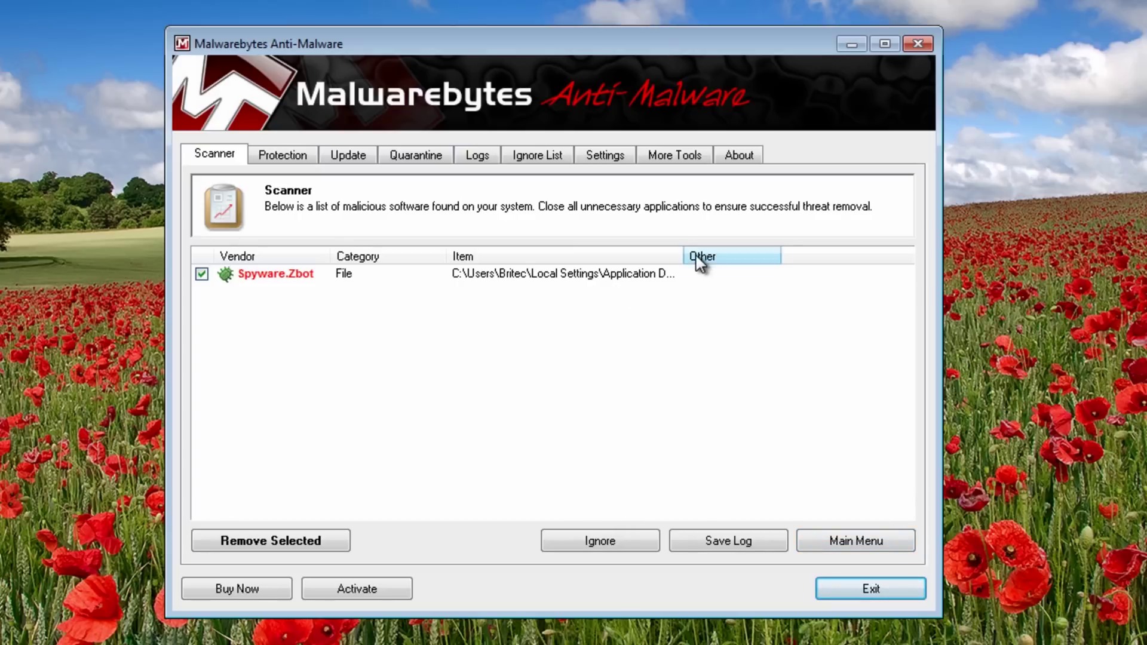
click(307, 542)
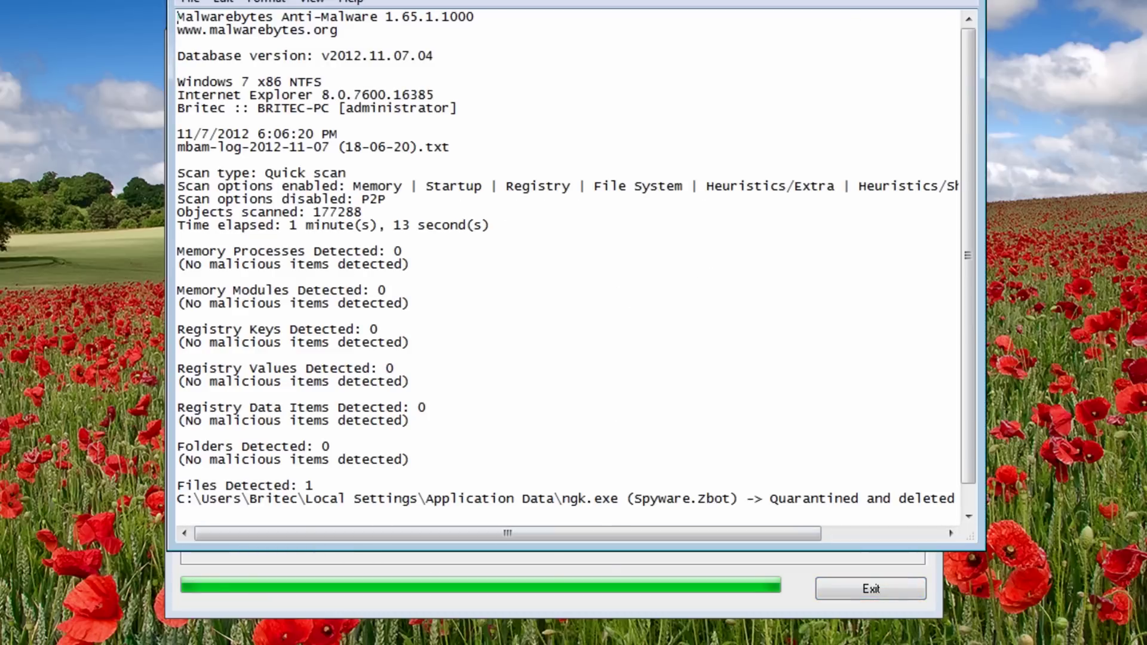
key(alt+F4)
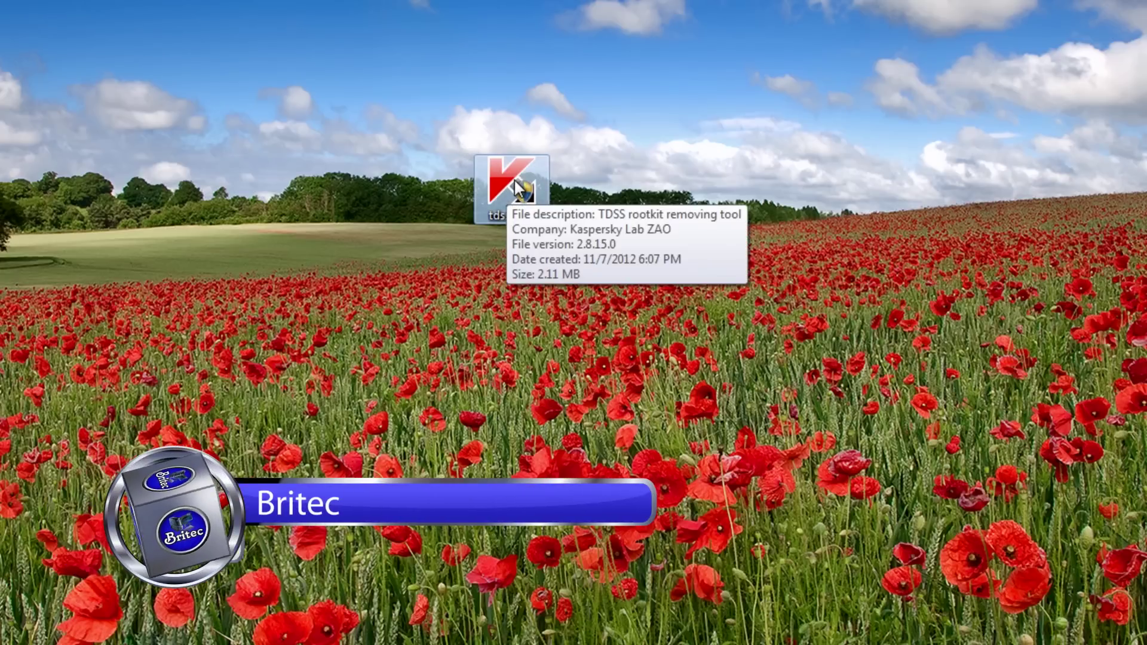
Launch TDSSKiller with admin rights and run a rootkit scan, which finds no threats in 387 objects
double_click(516, 185)
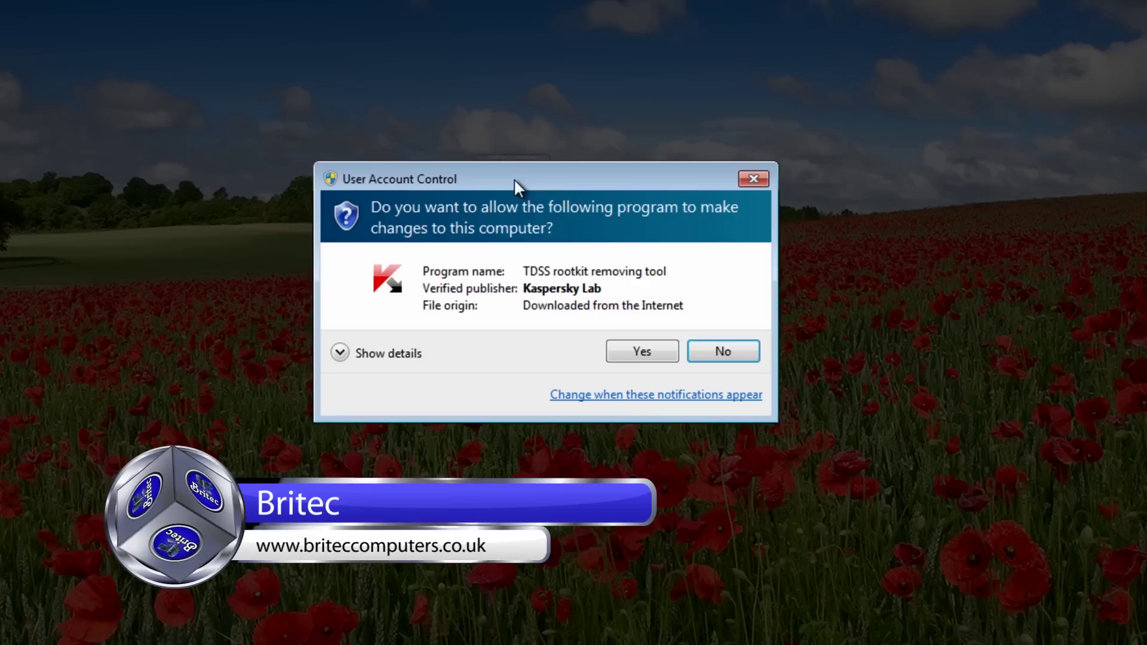
click(625, 345)
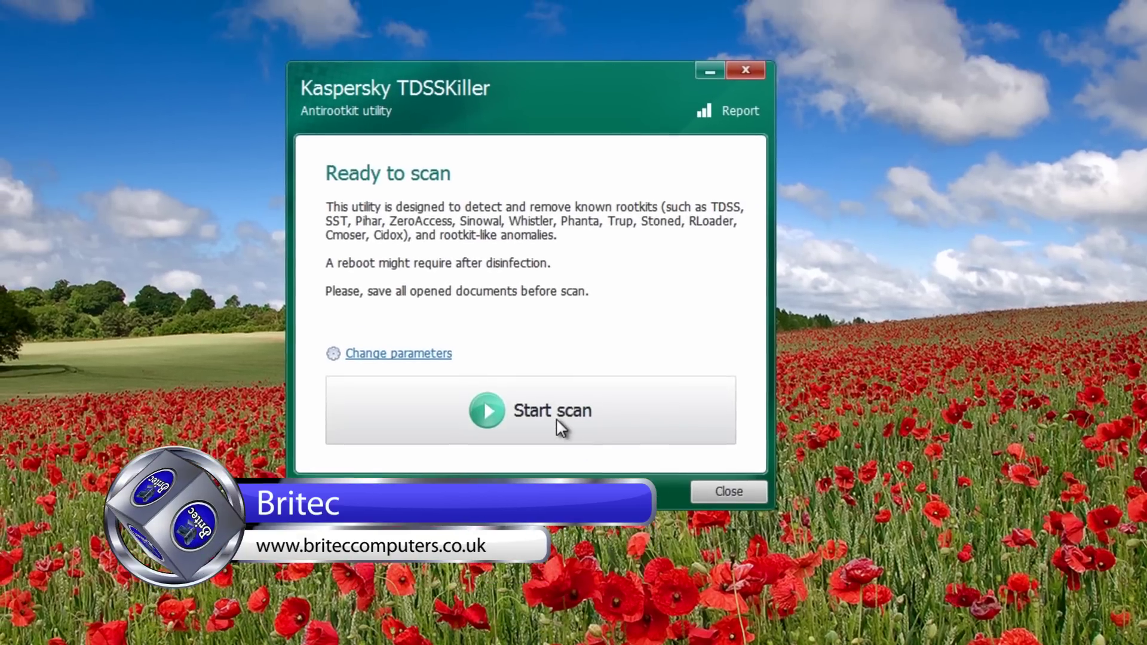
click(555, 431)
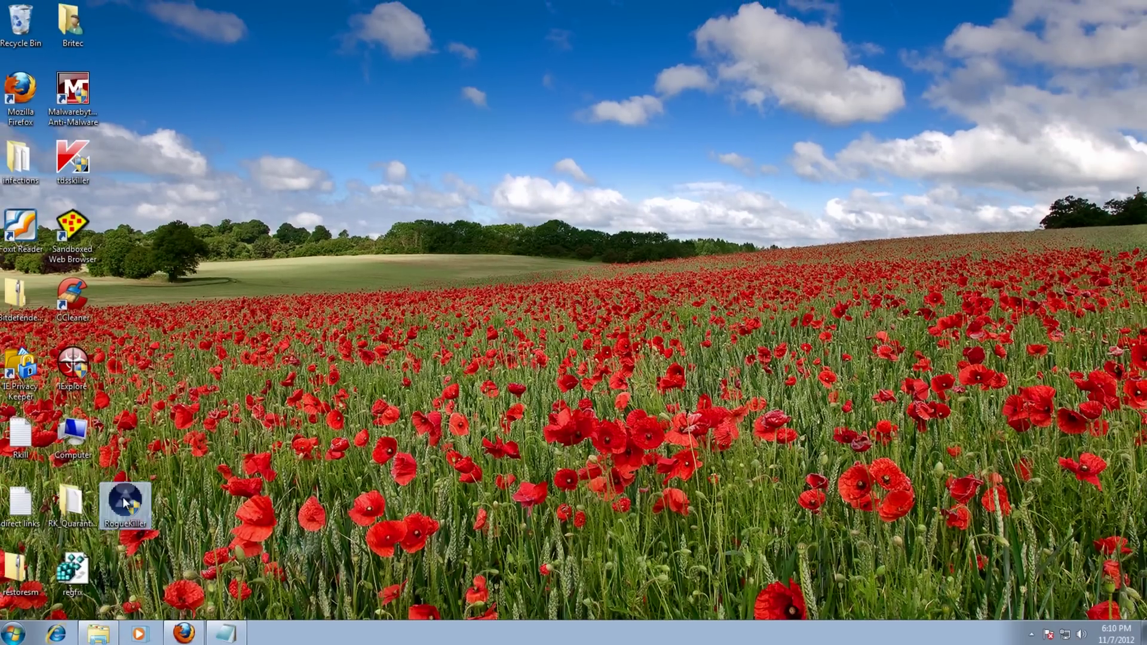
Launch RogueKiller from mid-desktop with admin rights and decline the newer-version download
drag(123, 505, 544, 302)
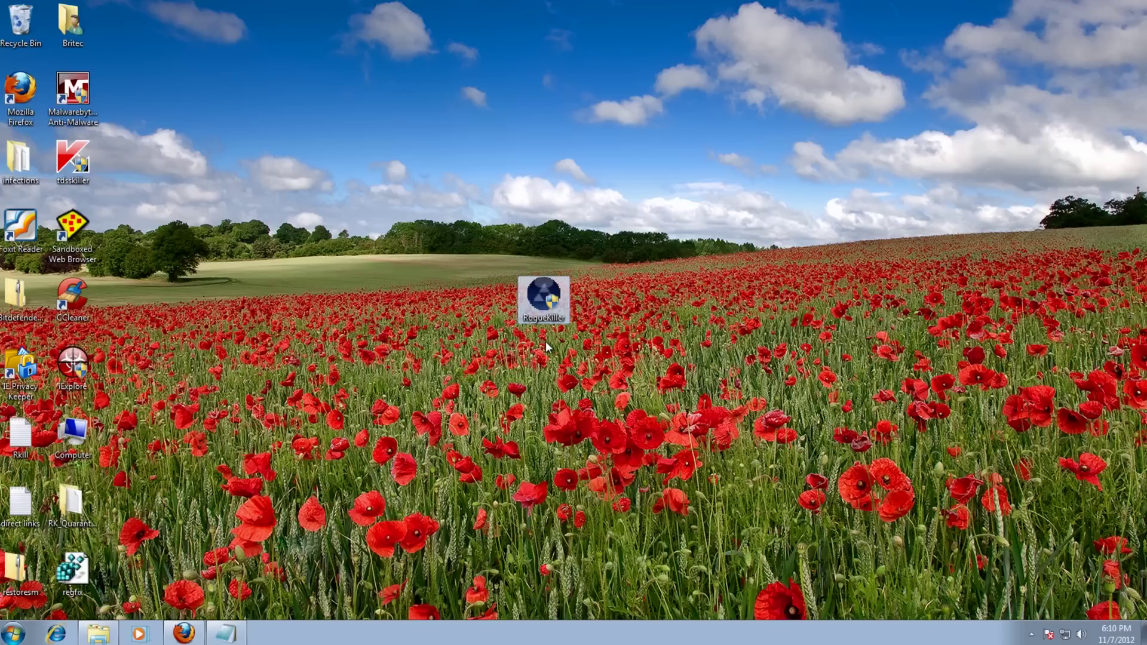
double_click(543, 301)
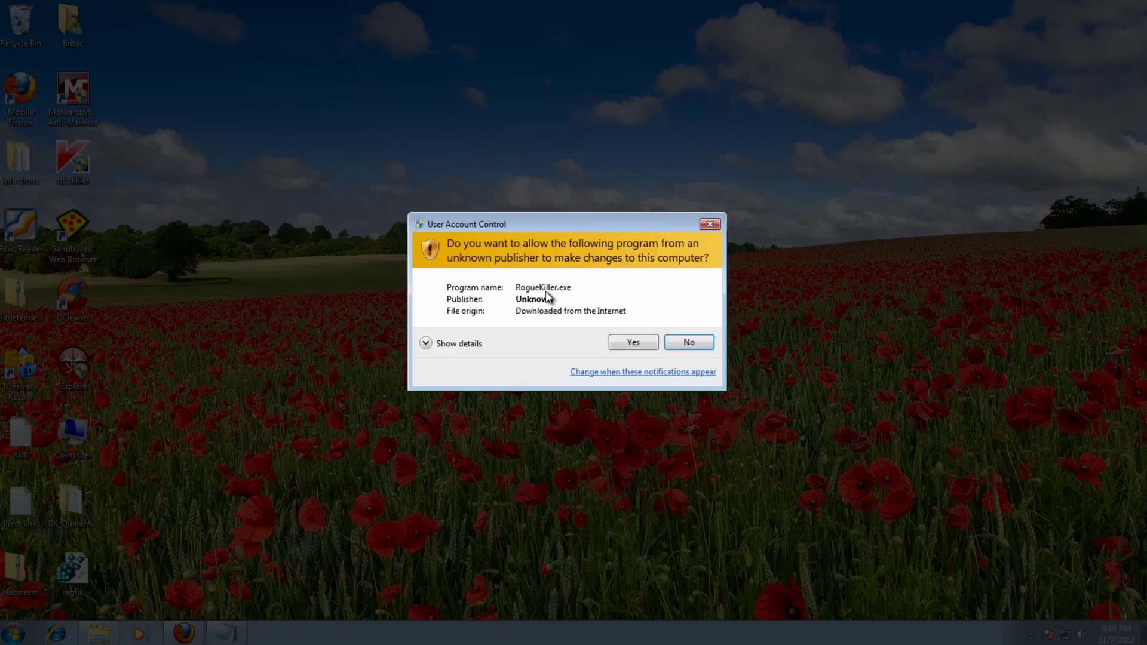
click(633, 343)
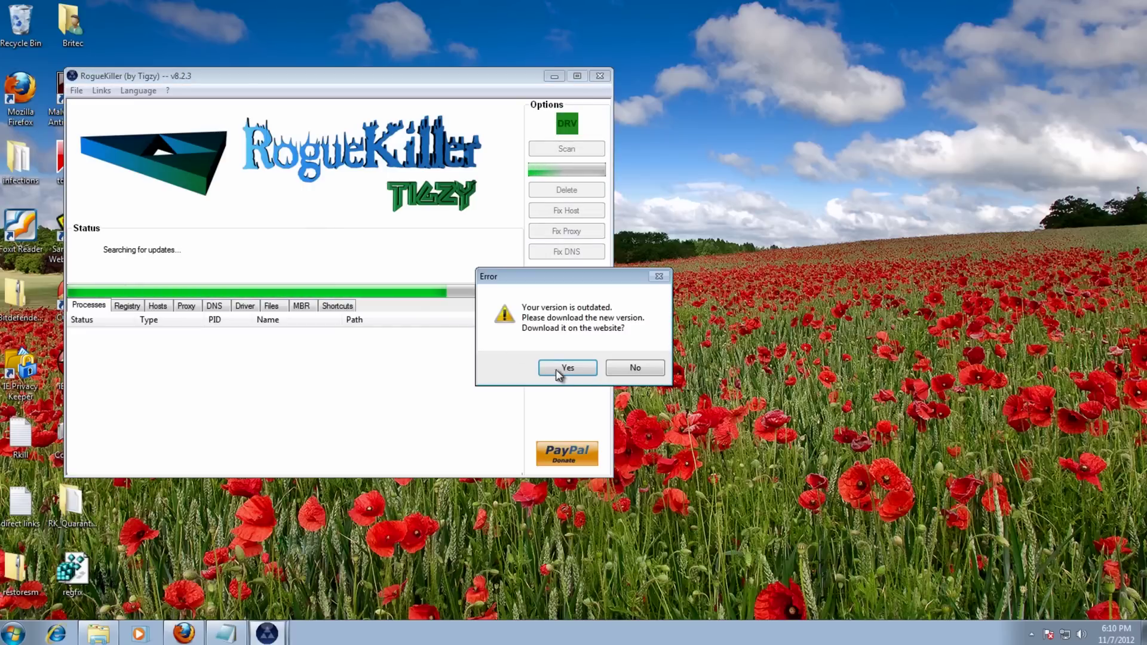
click(632, 367)
drag(333, 70, 522, 117)
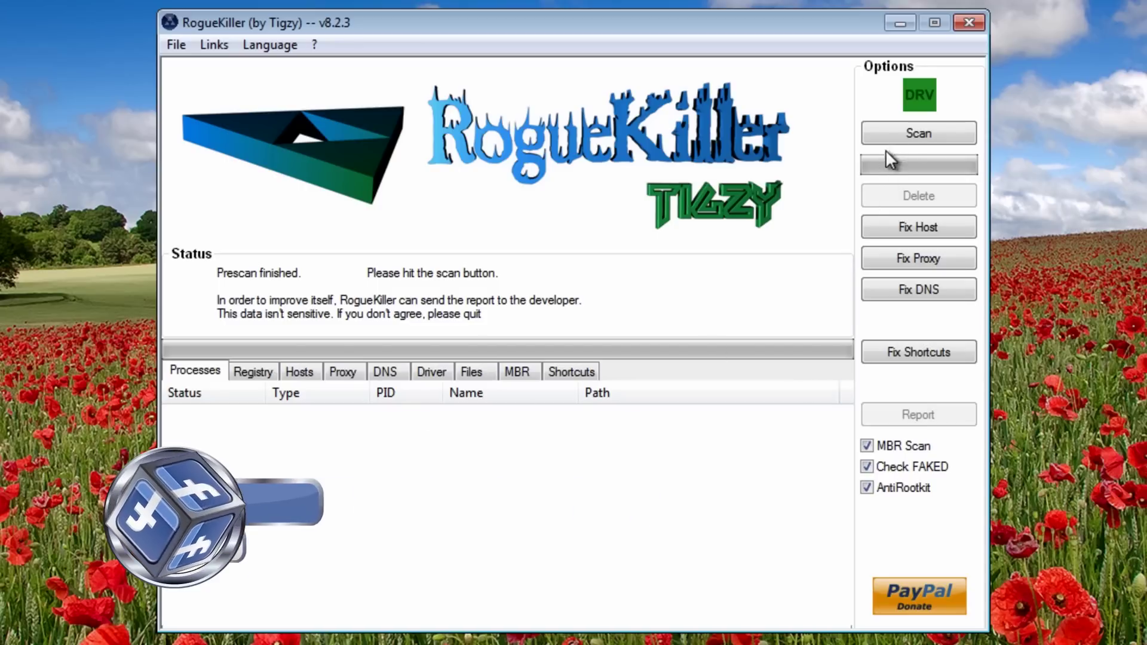
Run the full RogueKiller scan and review its Processes, Registry, Hosts, Proxy and DNS results
click(898, 134)
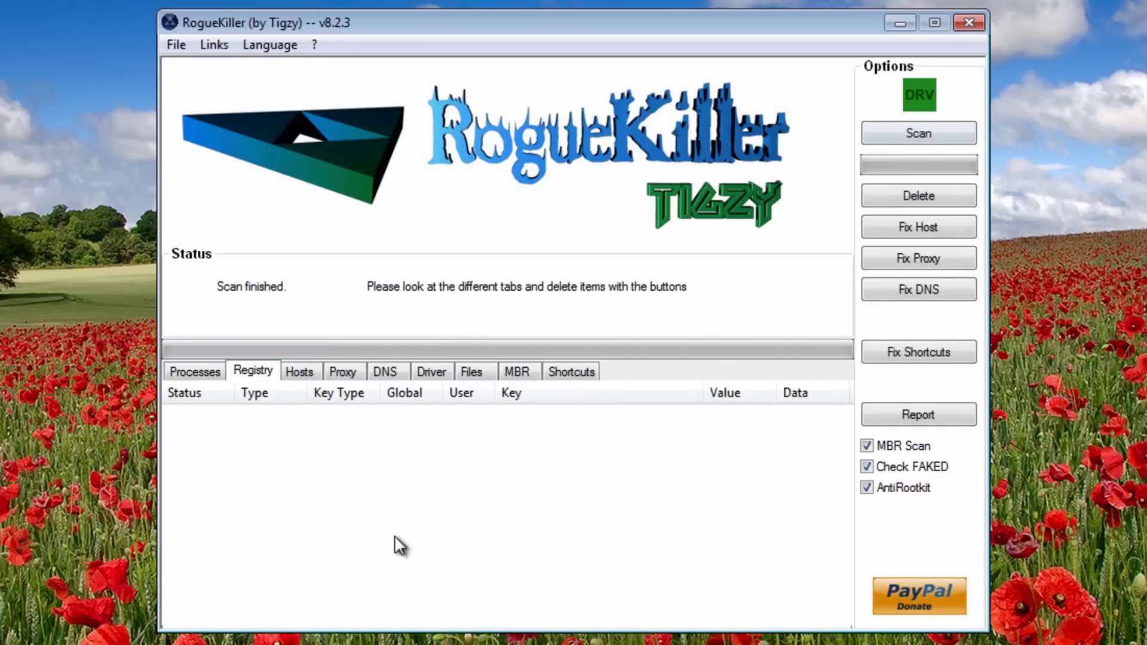
click(184, 370)
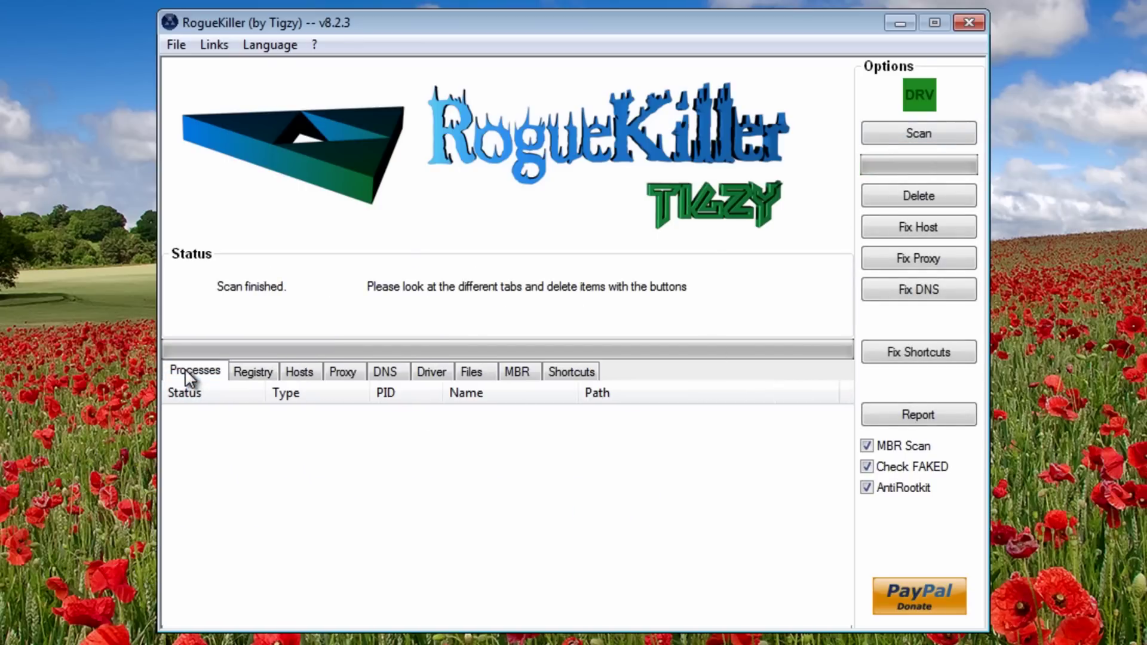
click(252, 370)
click(305, 373)
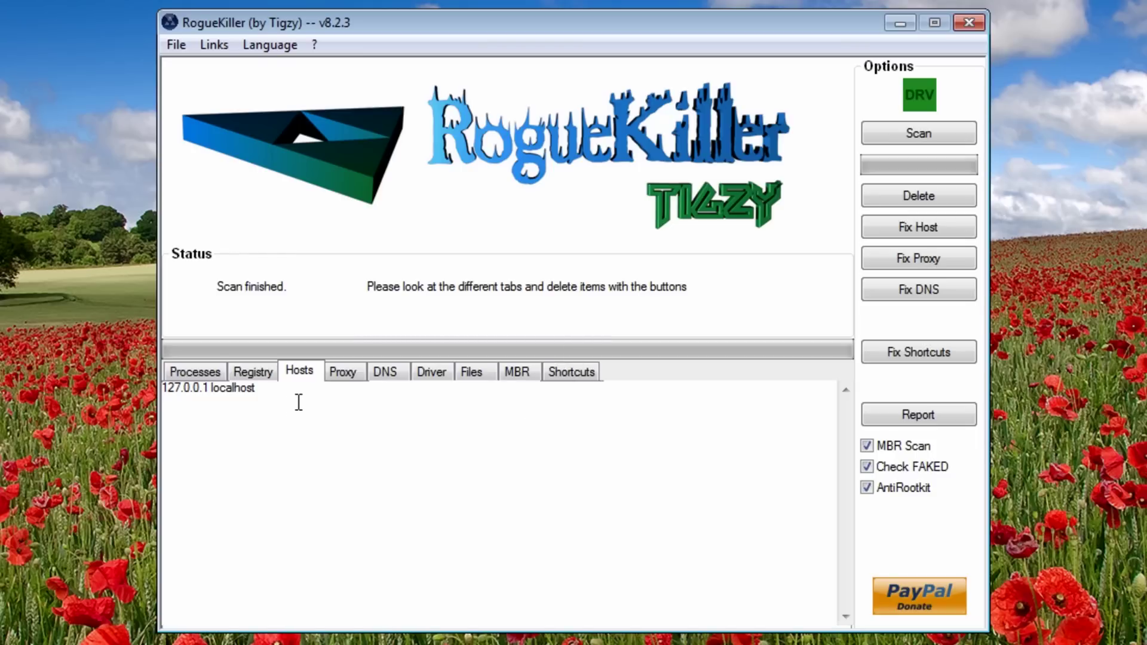
click(342, 373)
click(384, 372)
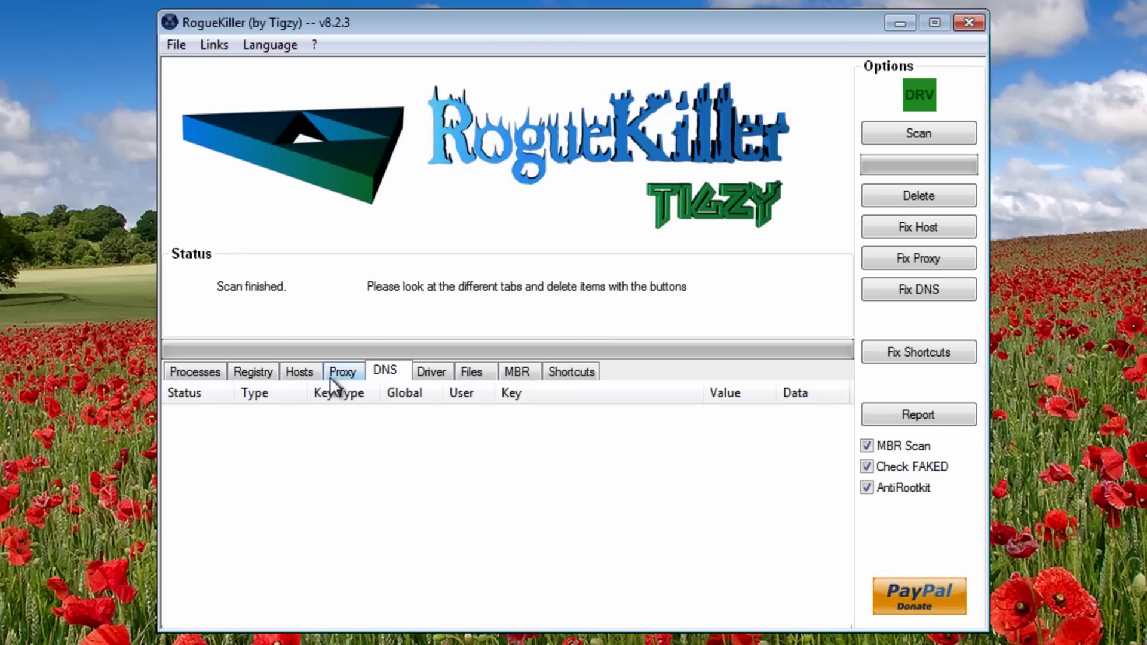
click(338, 373)
click(302, 374)
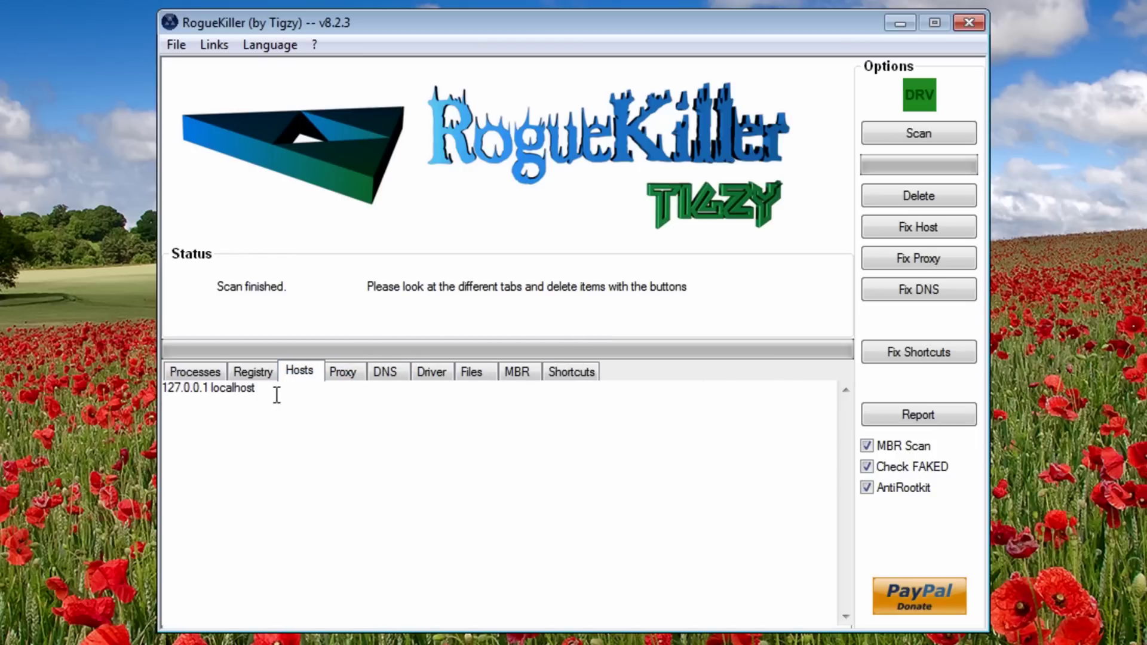
Fix the hosts file, proxy and DNS entries, check the Driver results, and delete found items
click(917, 227)
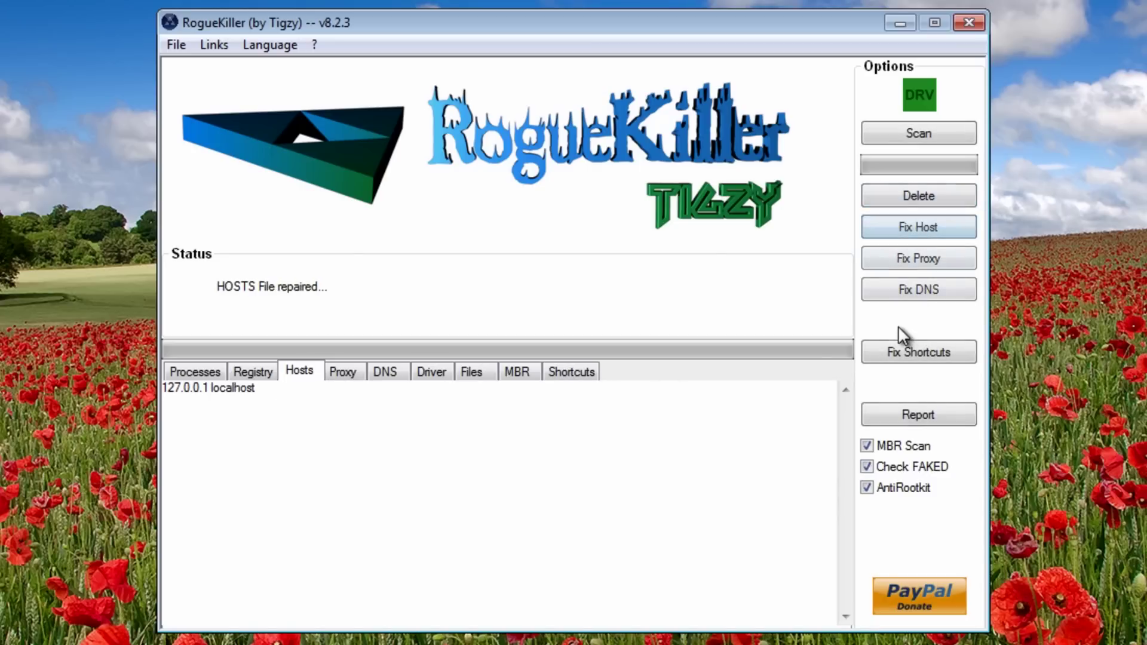
click(910, 261)
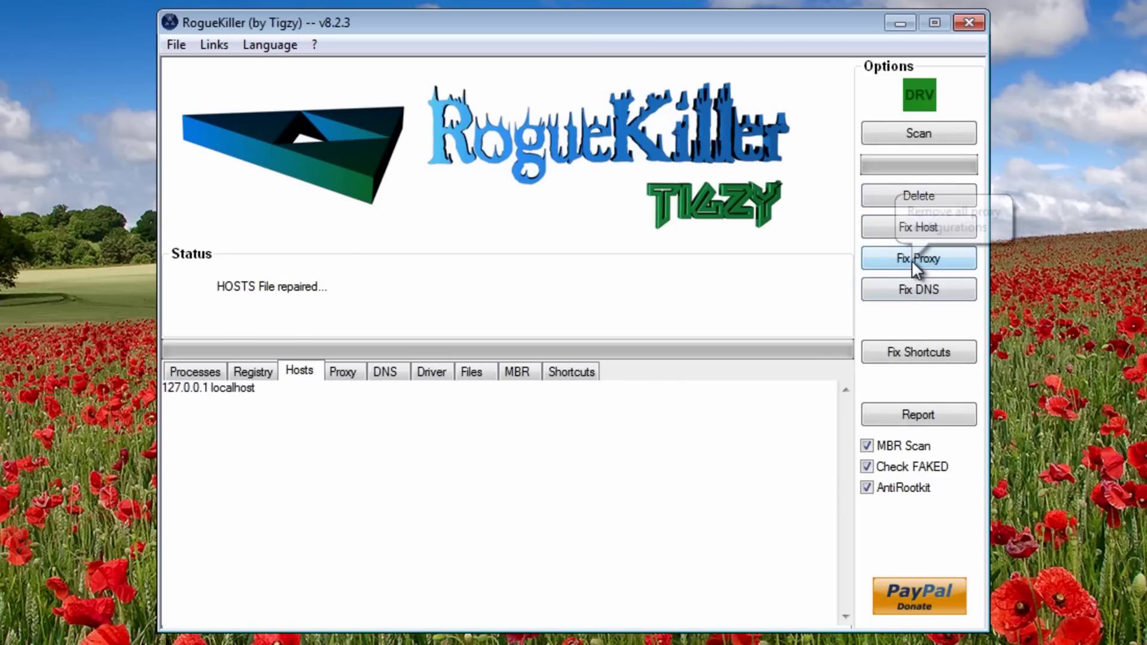
click(908, 291)
click(430, 375)
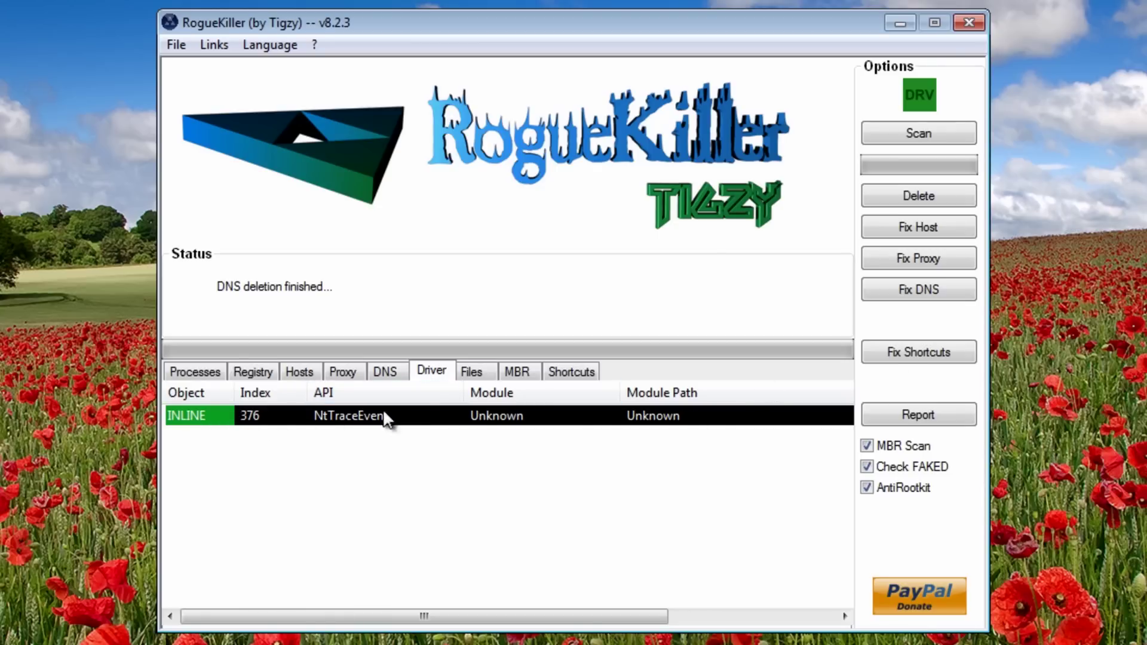
click(903, 195)
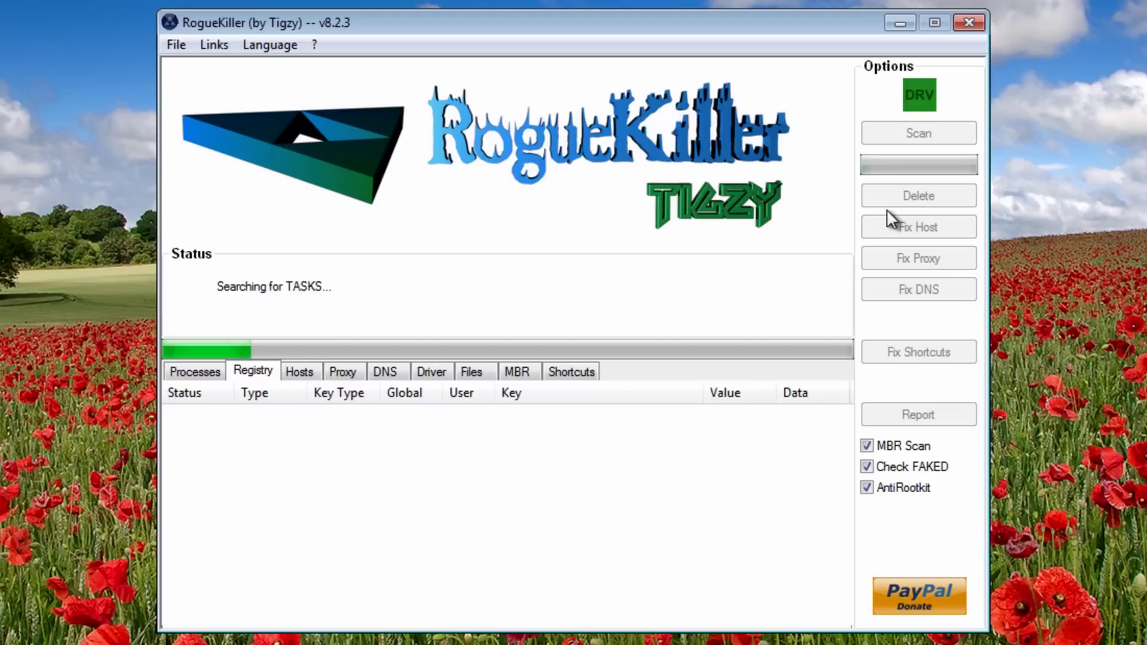